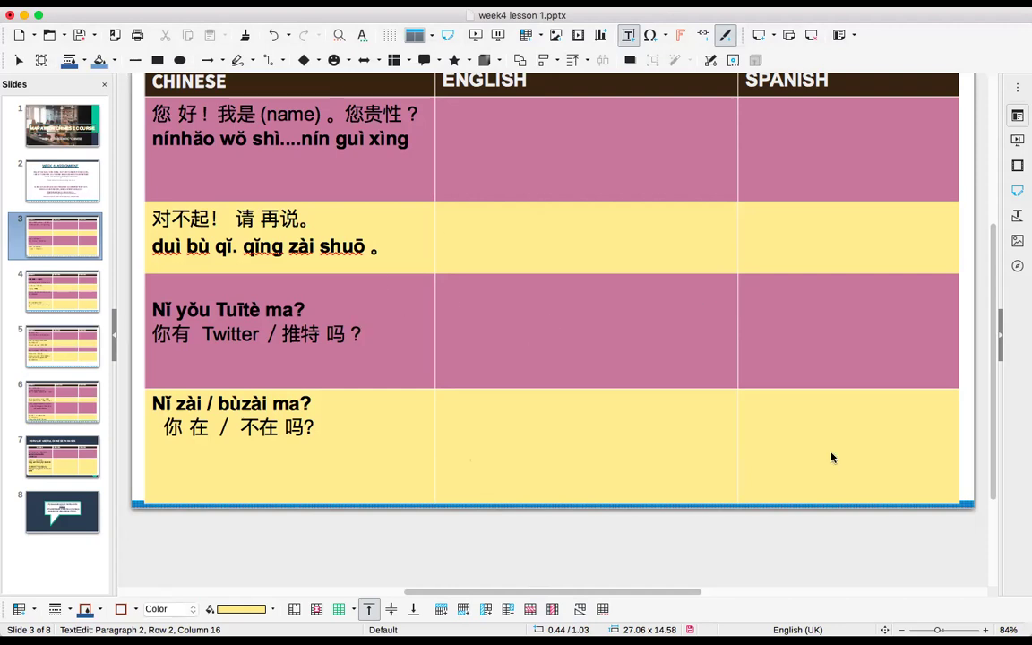
Switch to Google Translate, set the source language to Chinese and enter 有 as the source text
{"action": "key", "text": "super+Tab"}
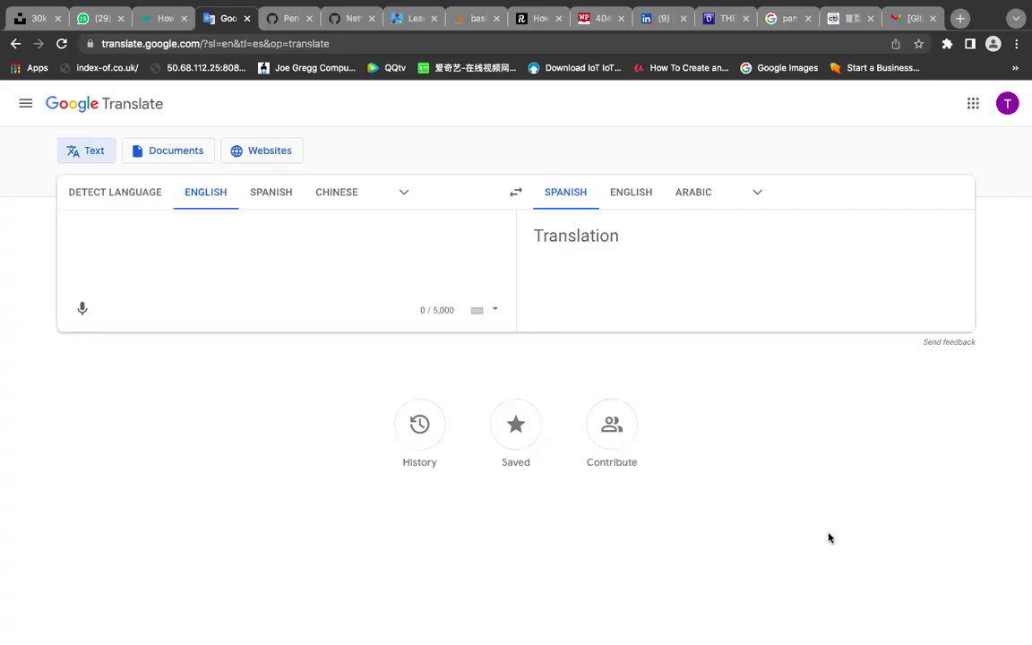
{"action": "type", "text": "you"}
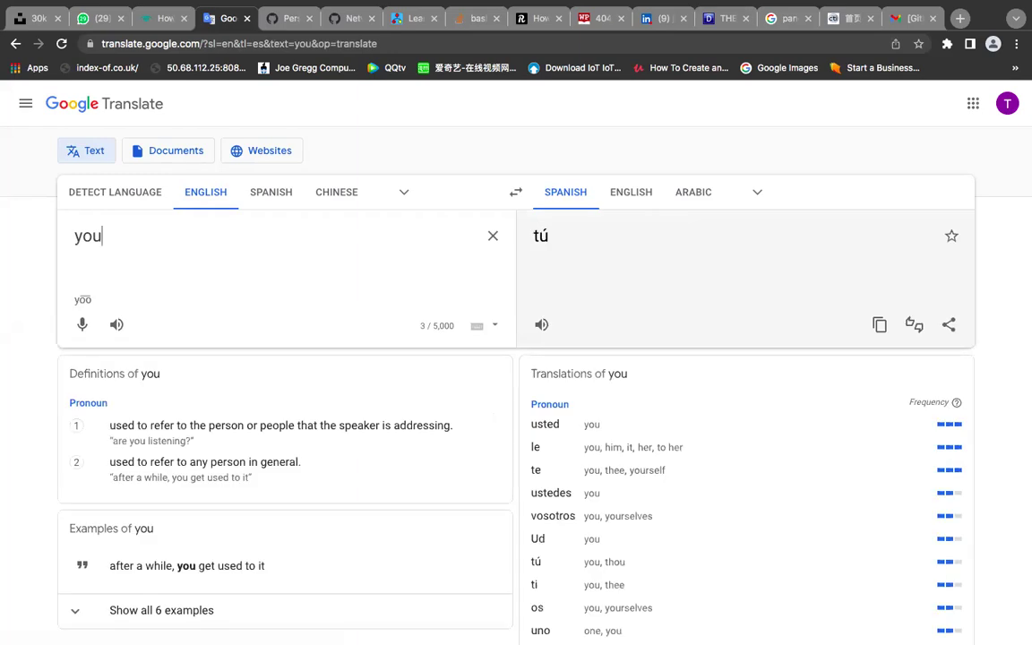
{"action": "left_click", "coordinate": [339, 191]}
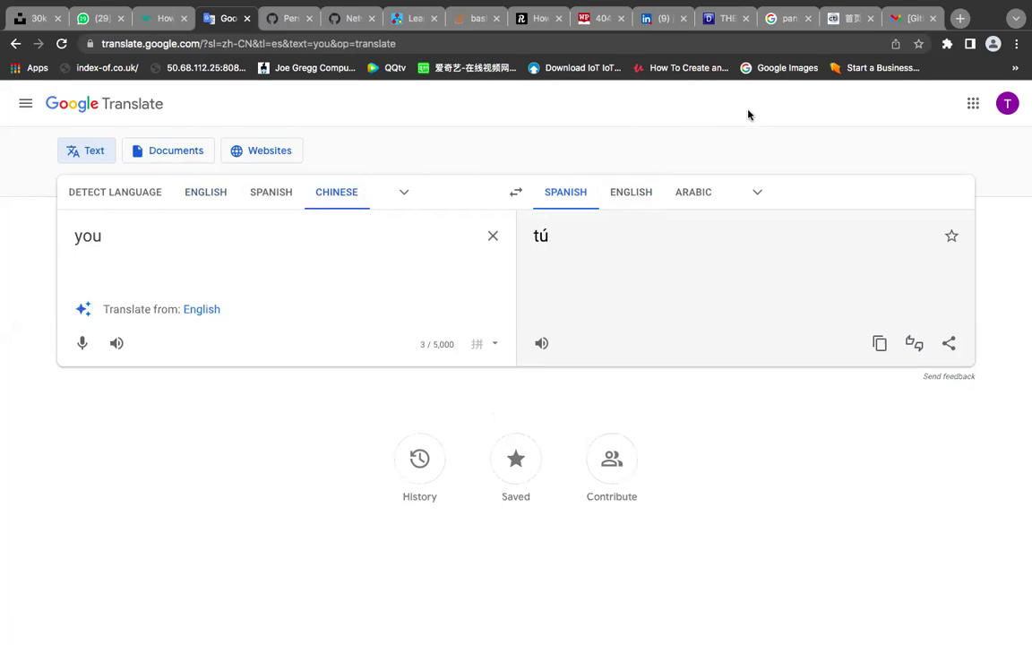
{"action": "mouse_move", "coordinate": [805, 5]}
{"action": "key", "text": "BackSpace"}
{"action": "key", "text": "BackSpace"}
{"action": "key", "text": "BackSpace"}
{"action": "type", "text": "y"}
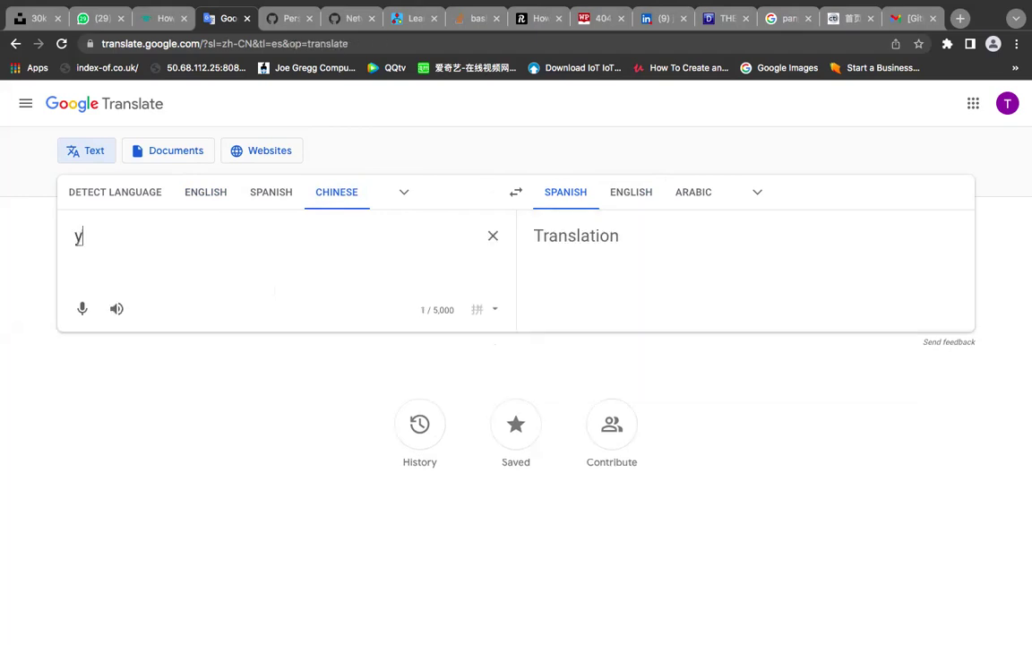
{"action": "type", "text": "ou"}
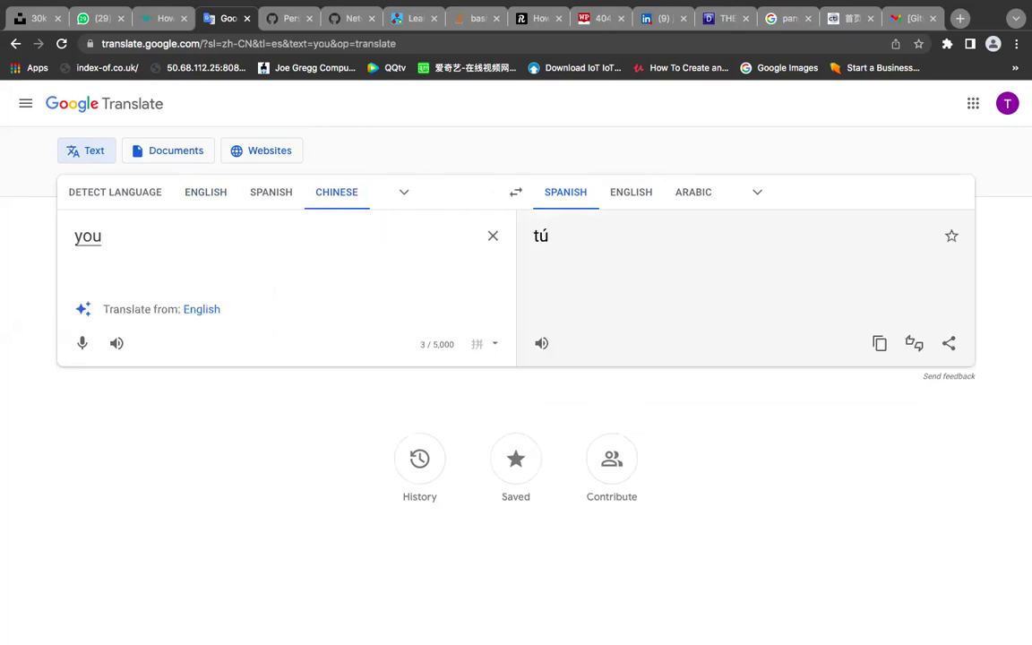
{"action": "key", "text": "space"}
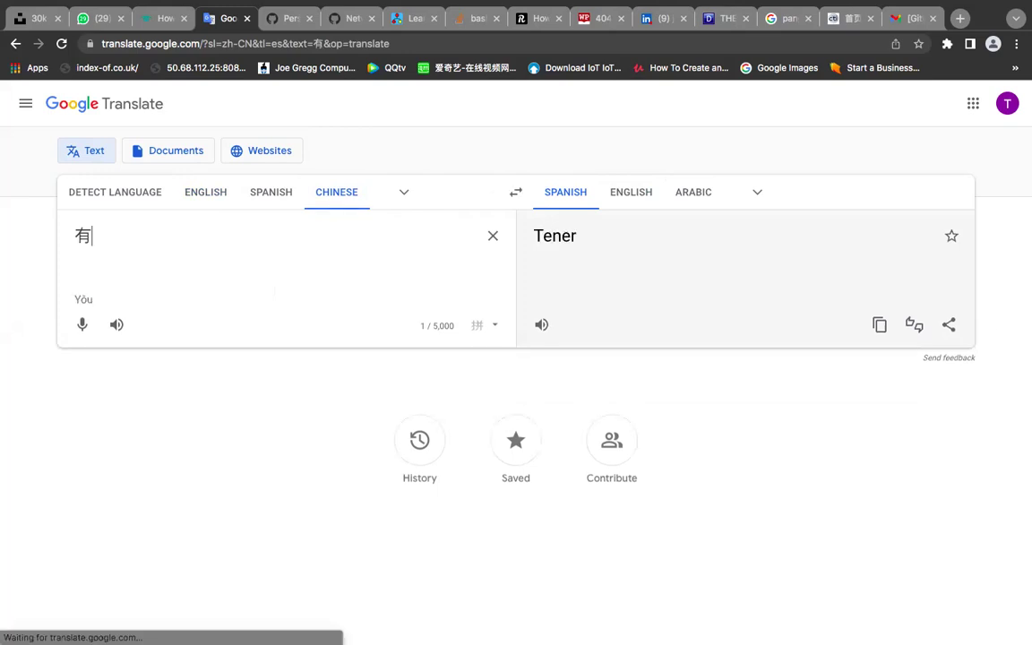
Add 是 and 你有 on separate new lines of the source text, with English as the target language
{"action": "key", "text": "Return"}
{"action": "type", "text": "shi"}
{"action": "key", "text": "space"}
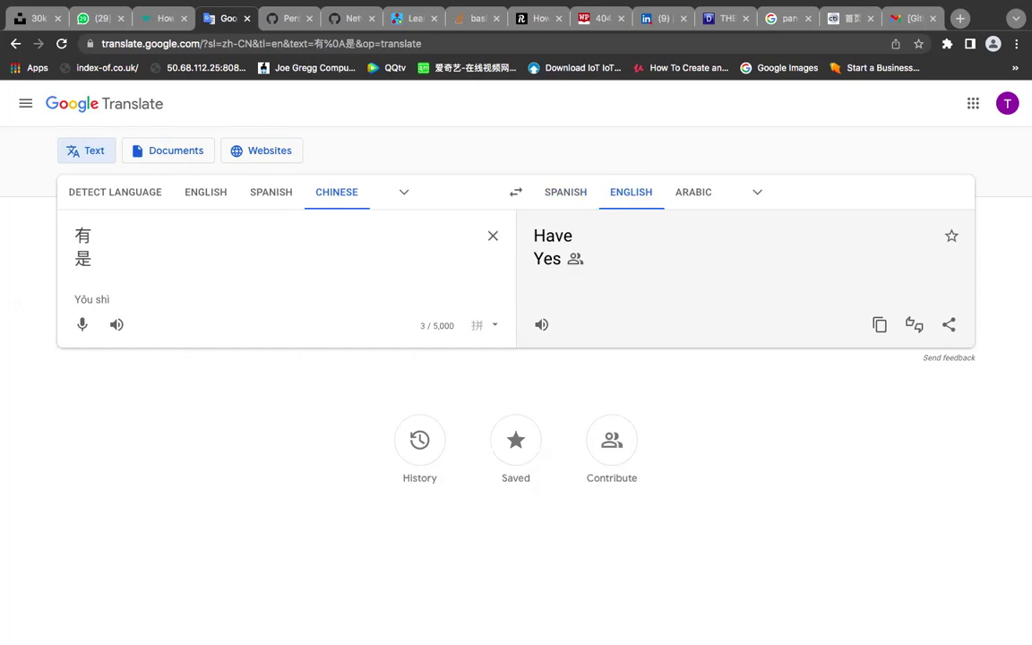
{"action": "key", "text": "Return"}
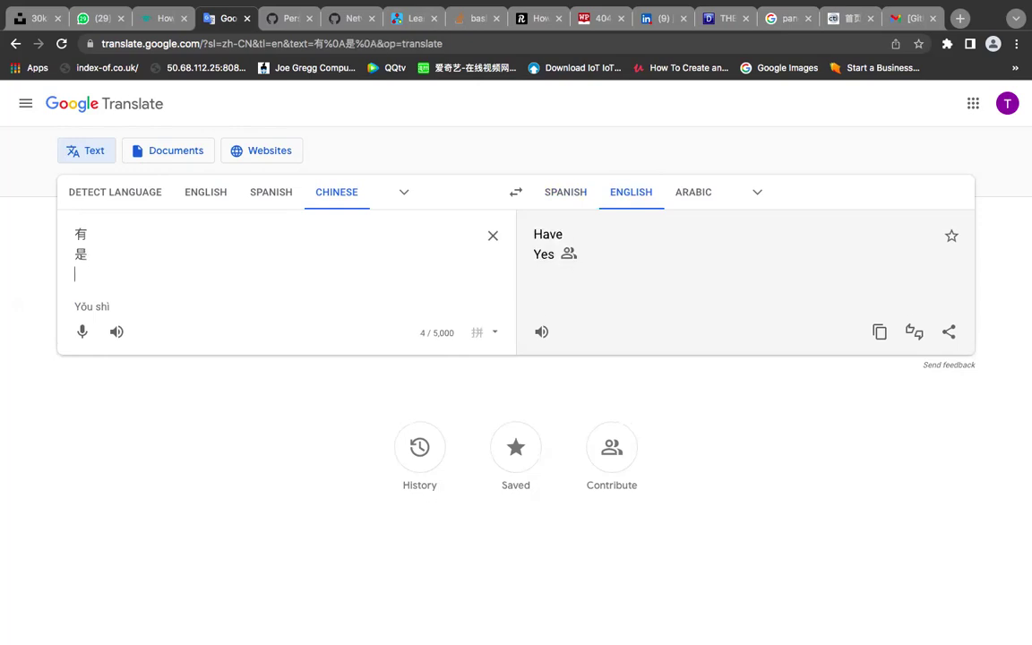
{"action": "type", "text": "ni you"}
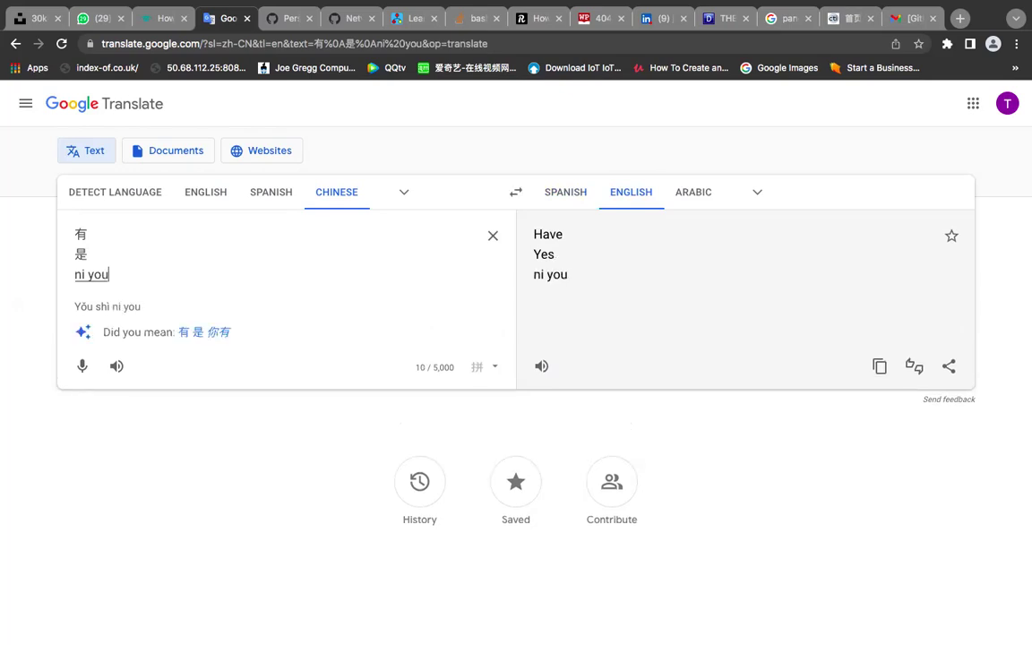
{"action": "key", "text": "space"}
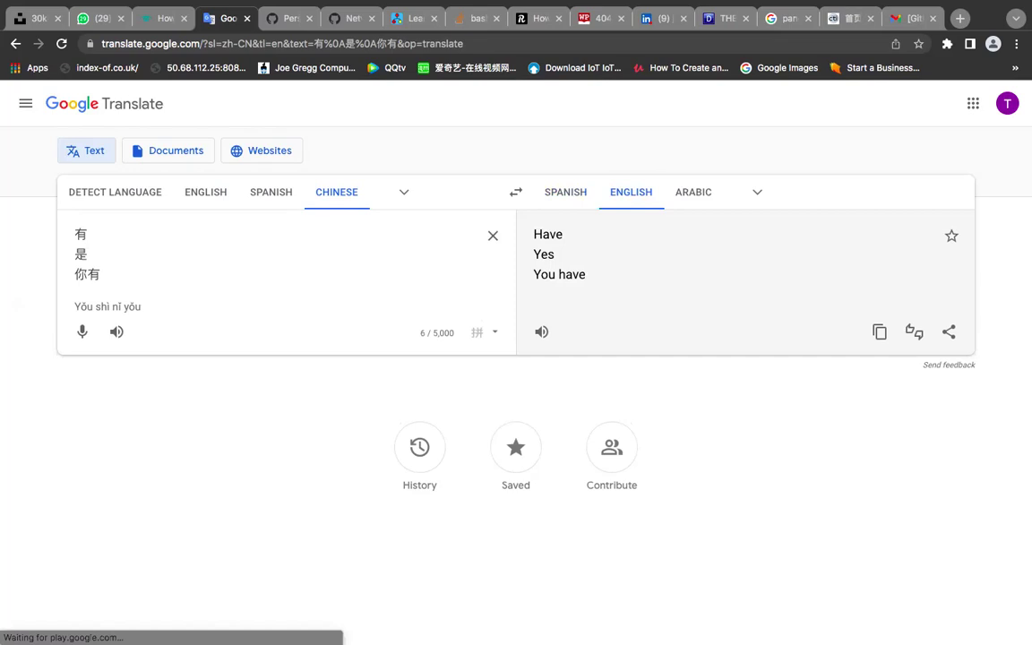
Add 你是 on a new line at the end of the source text
{"action": "key", "text": "Return"}
{"action": "type", "text": "ni"}
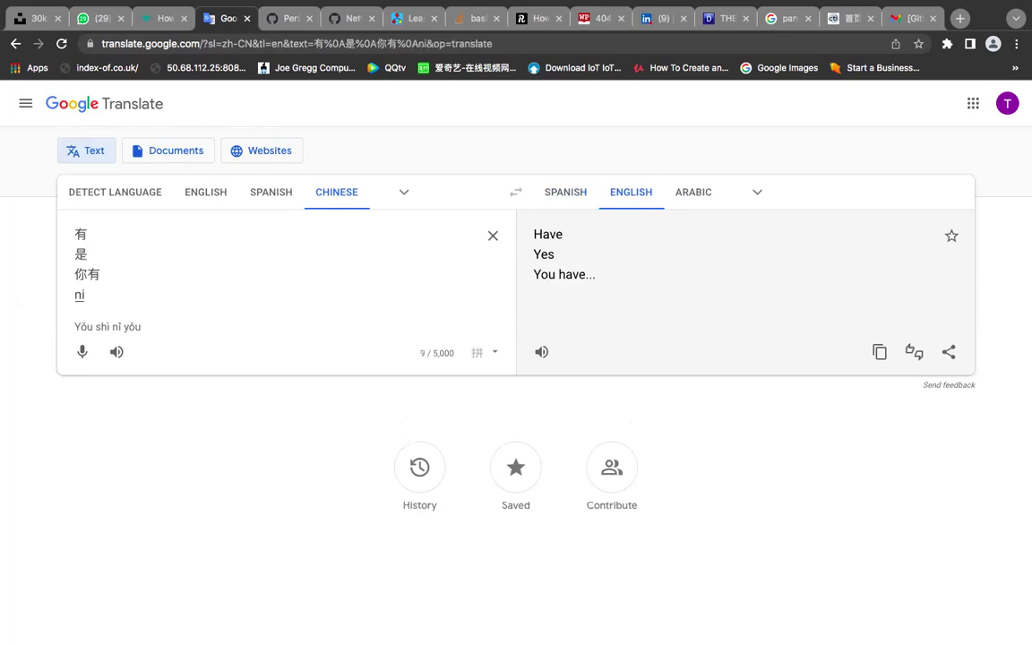
{"action": "type", "text": " hsh"}
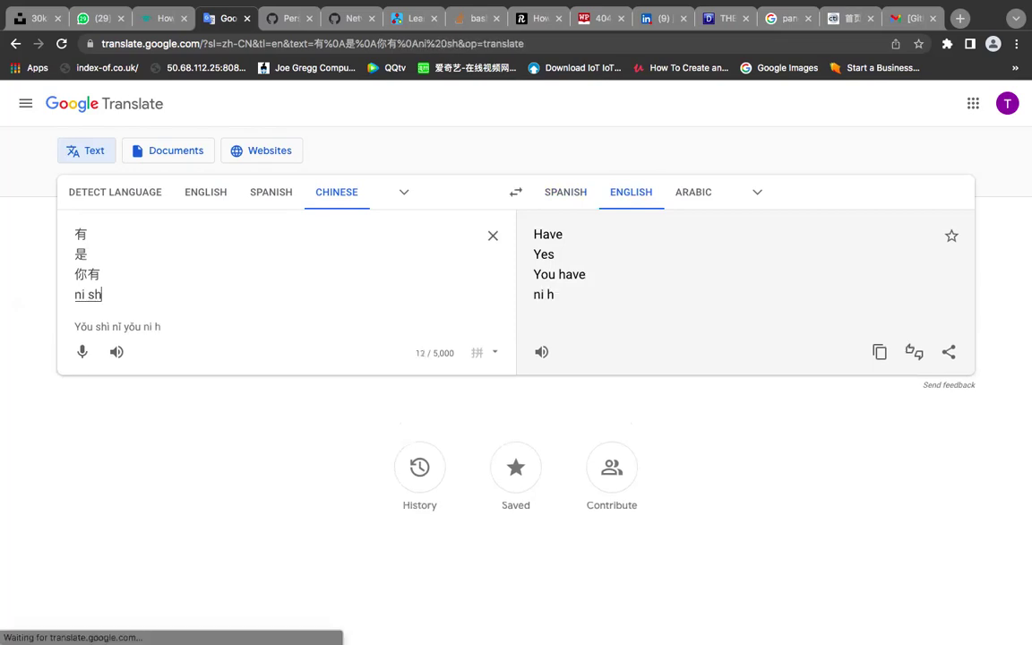
{"action": "type", "text": "i"}
{"action": "key", "text": "space"}
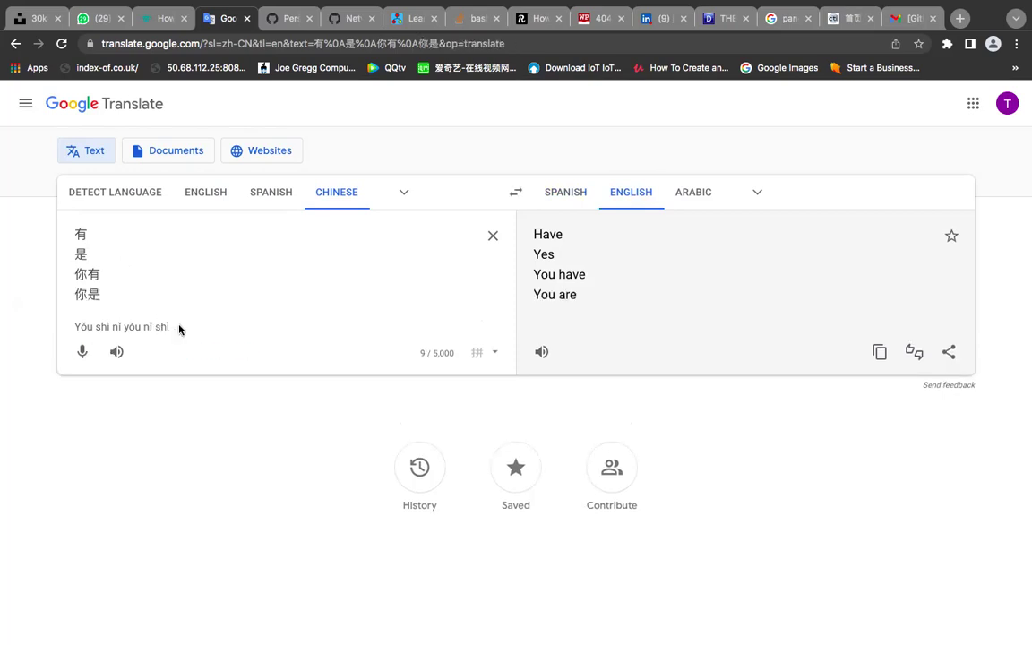
Copy the pinyin nǐ shì from the romanization below the source text and paste it directly after 你是
{"action": "left_click_drag", "start_coordinate": [169, 327], "coordinate": [145, 328]}
{"action": "key", "text": "super+c"}
{"action": "left_click", "coordinate": [132, 295]}
{"action": "key", "text": "super+v"}
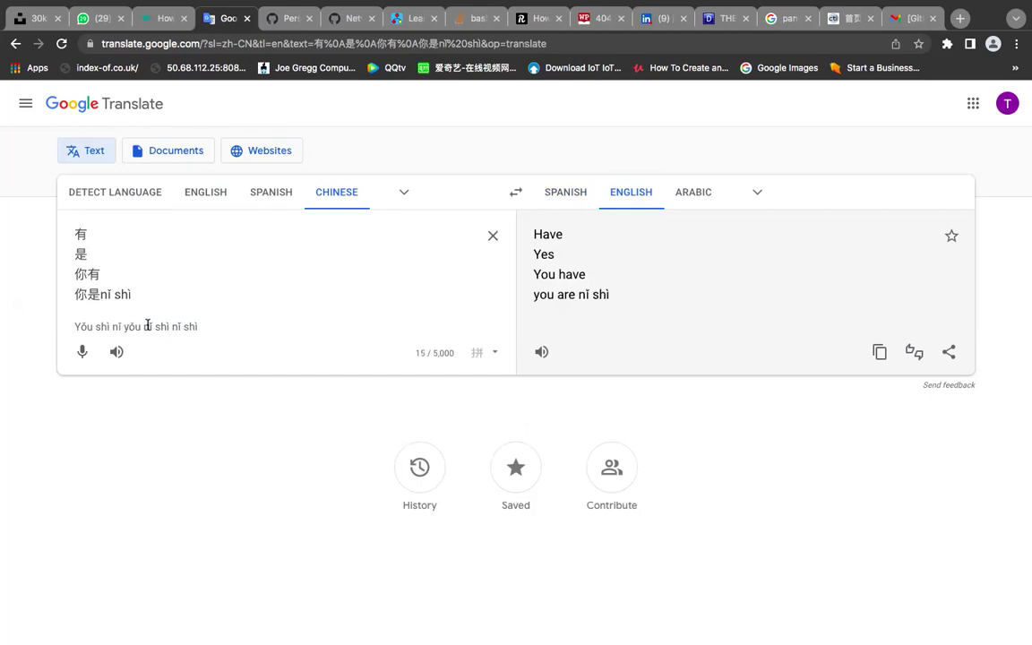
Set the target language to Spanish and add the pinyin nǐ yǒu after 你有 in the source text
{"action": "left_click", "coordinate": [129, 269]}
{"action": "left_click", "coordinate": [569, 194]}
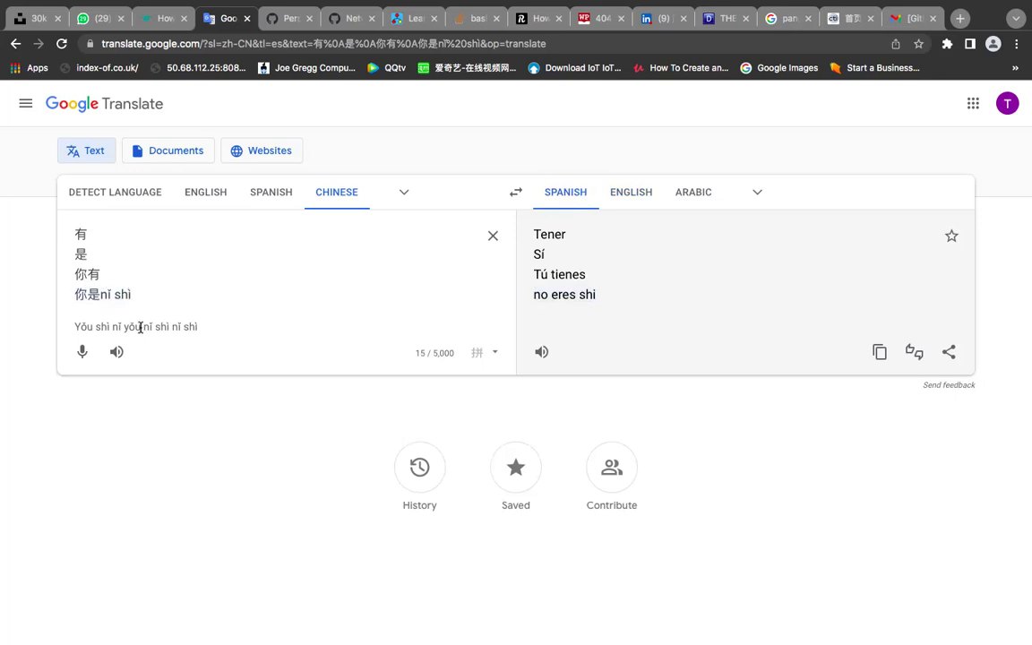
{"action": "left_click_drag", "start_coordinate": [140, 328], "coordinate": [120, 286]}
{"action": "left_click", "coordinate": [132, 276]}
{"action": "type", "text": "ǐ yǒu"}
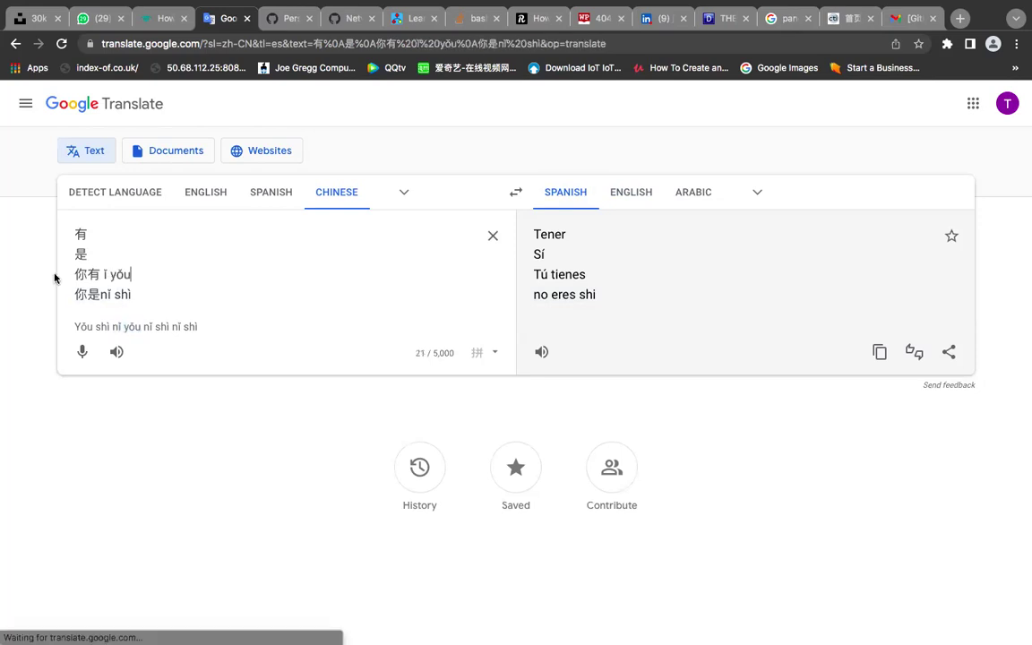
{"action": "left_click", "coordinate": [101, 274]}
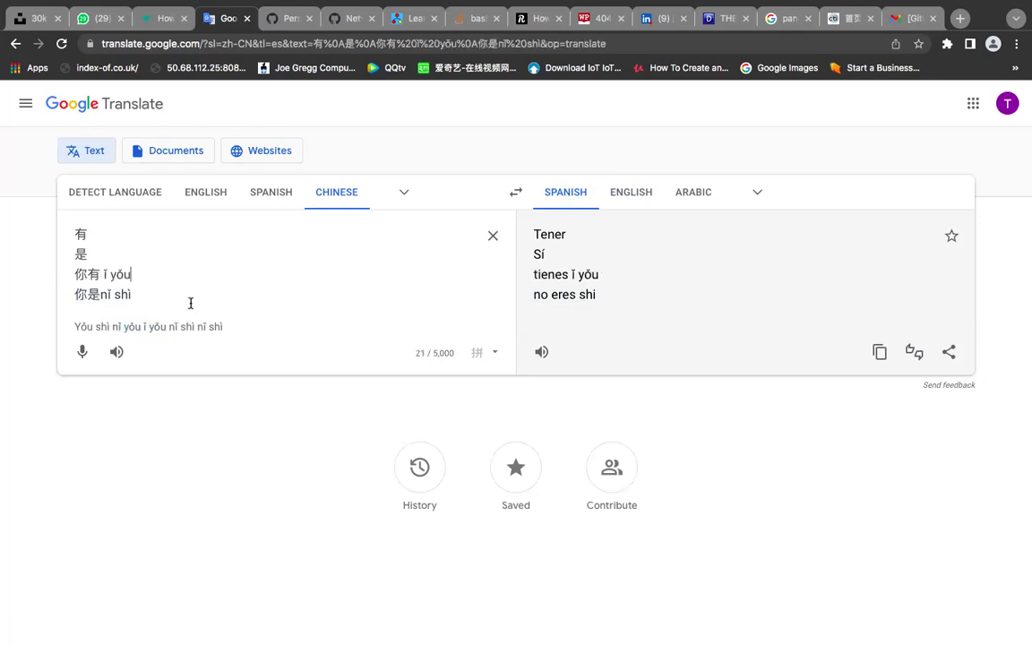
{"action": "type", "text": "n"}
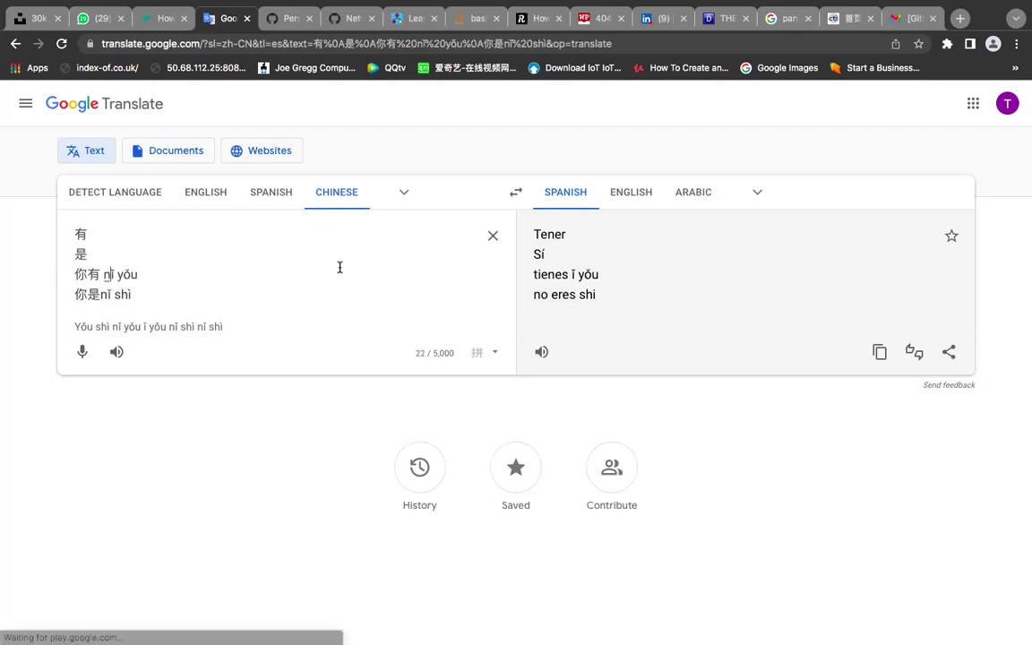
{"action": "key", "text": "super+Right"}
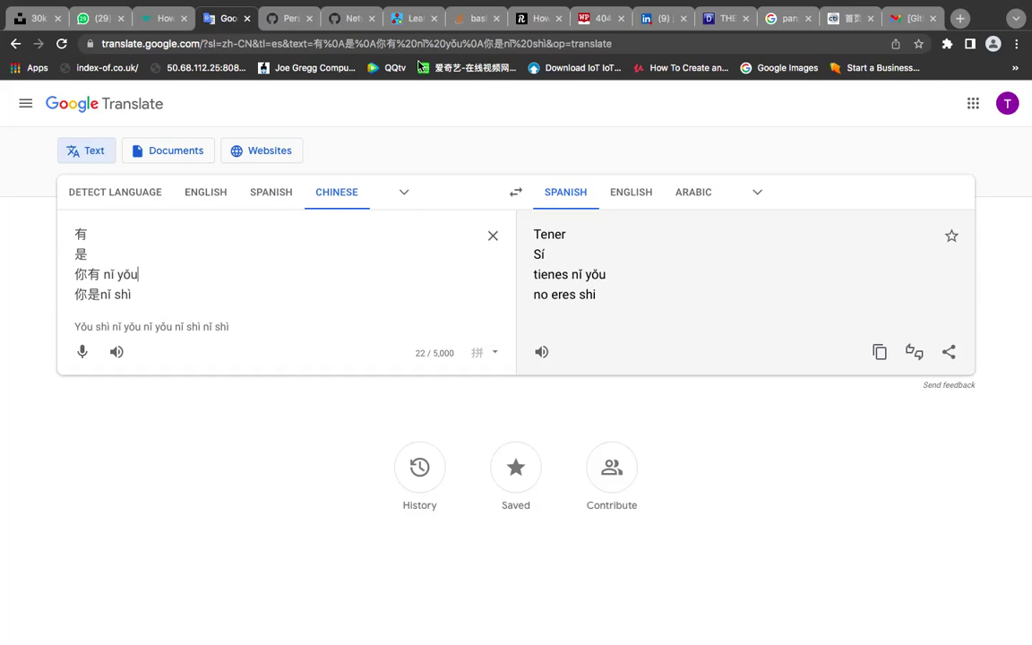
Switch to the week4 lesson 1.pptx presentation and review the slide 3 phrase table, highlighting 吗 in the last row
{"action": "mouse_move", "coordinate": [420, 25]}
{"action": "mouse_move", "coordinate": [556, 17]}
{"action": "key", "text": "super+Tab"}
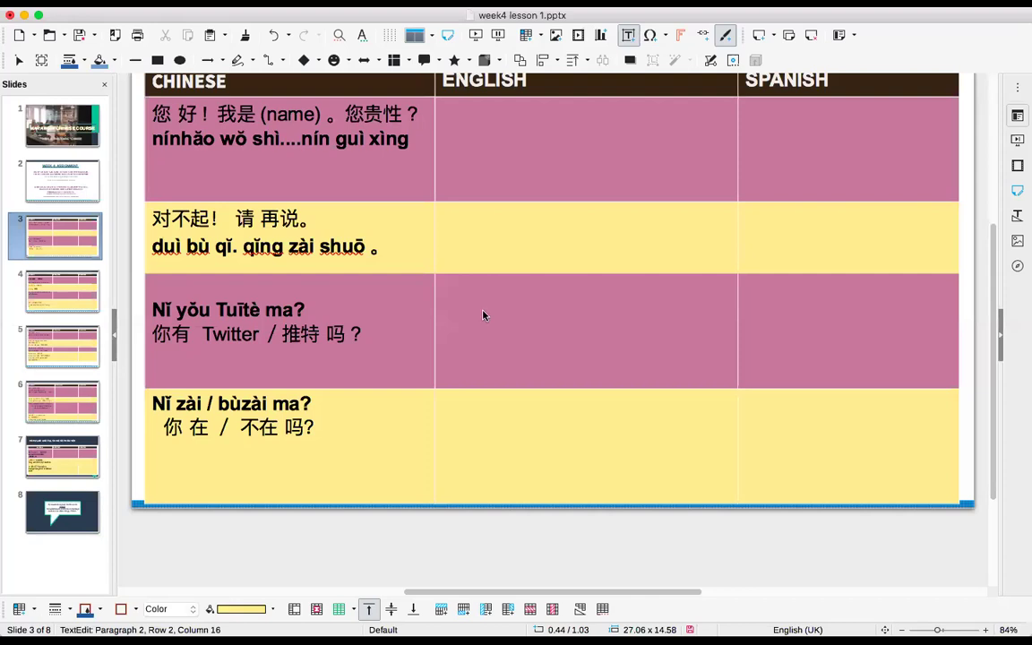
{"action": "scroll", "coordinate": [436, 341], "scroll_direction": "down", "scroll_amount": 1}
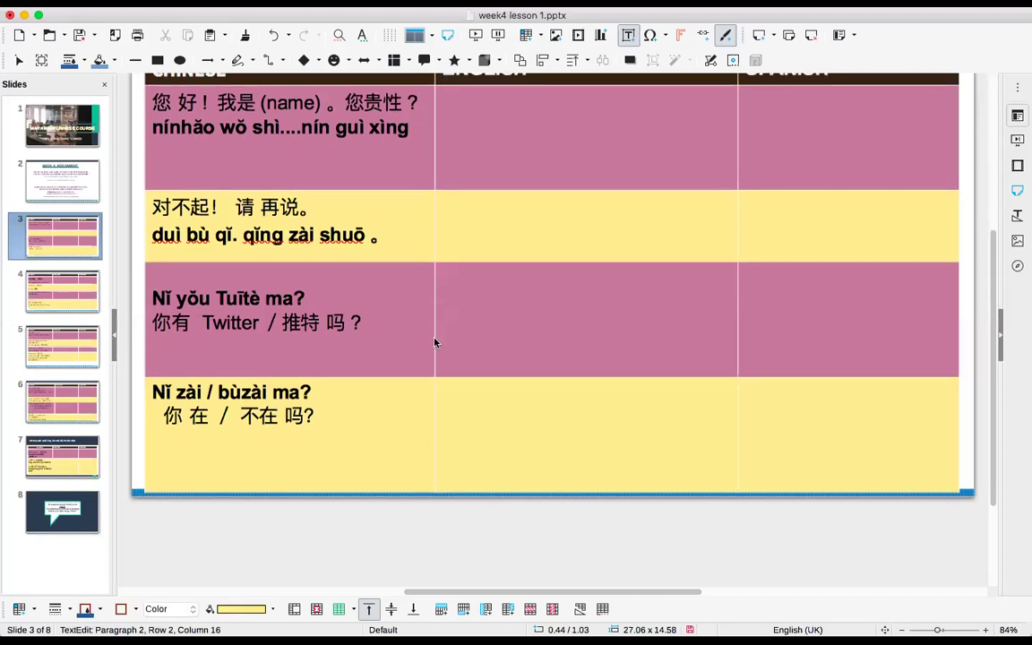
{"action": "scroll", "coordinate": [436, 342], "scroll_direction": "down", "scroll_amount": 1}
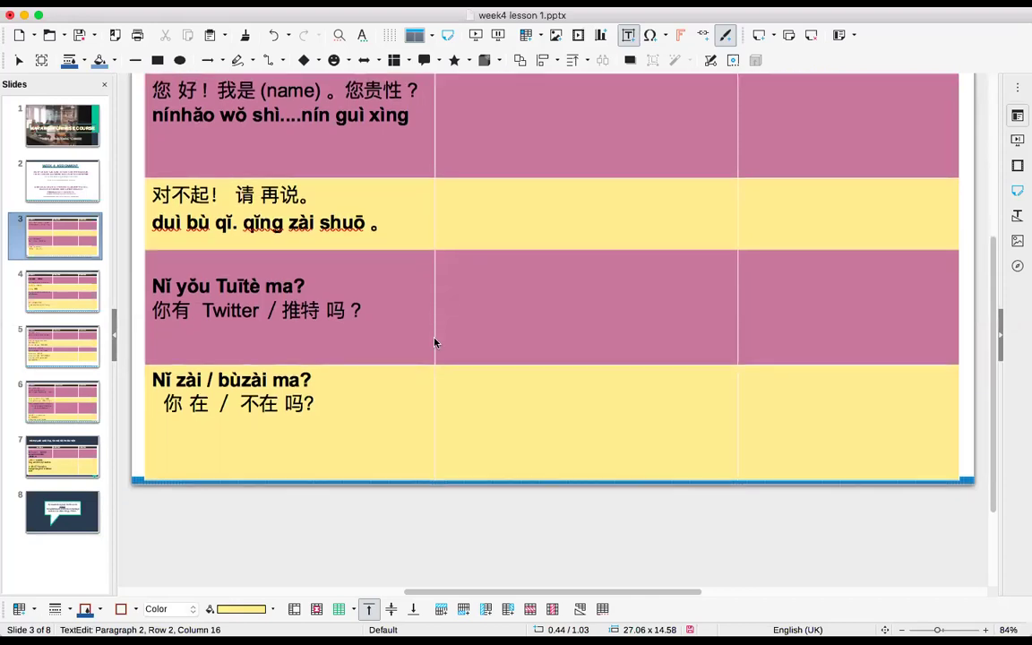
{"action": "scroll", "coordinate": [436, 342], "scroll_direction": "down", "scroll_amount": 2}
{"action": "scroll", "coordinate": [348, 386], "scroll_direction": "down", "scroll_amount": 3}
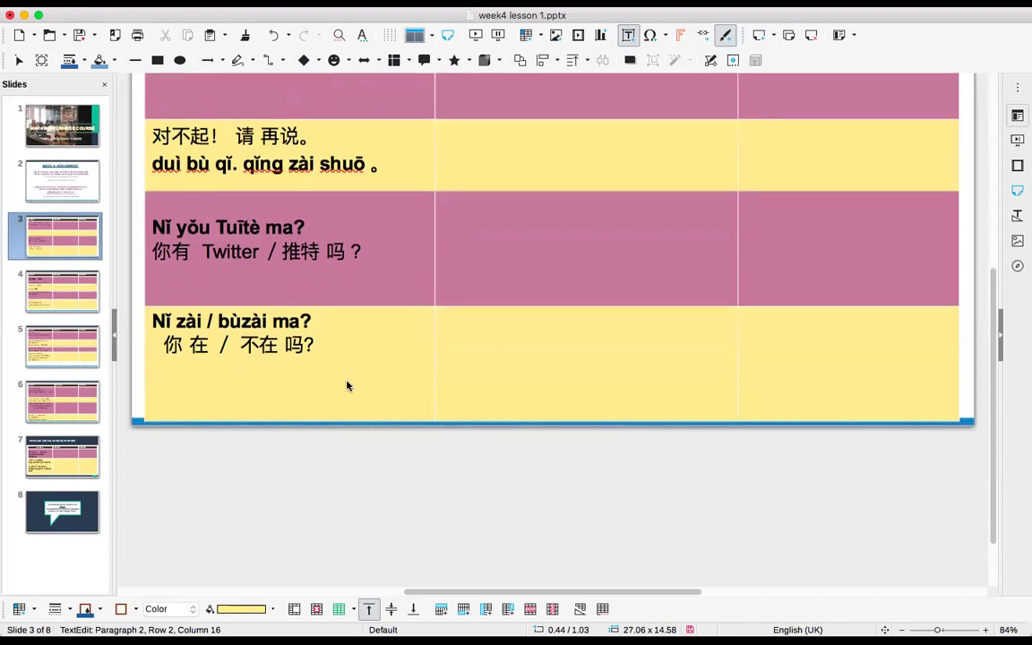
{"action": "scroll", "coordinate": [347, 386], "scroll_direction": "down", "scroll_amount": 4}
{"action": "scroll", "coordinate": [348, 386], "scroll_direction": "right", "scroll_amount": 2}
{"action": "scroll", "coordinate": [347, 386], "scroll_direction": "up", "scroll_amount": 4}
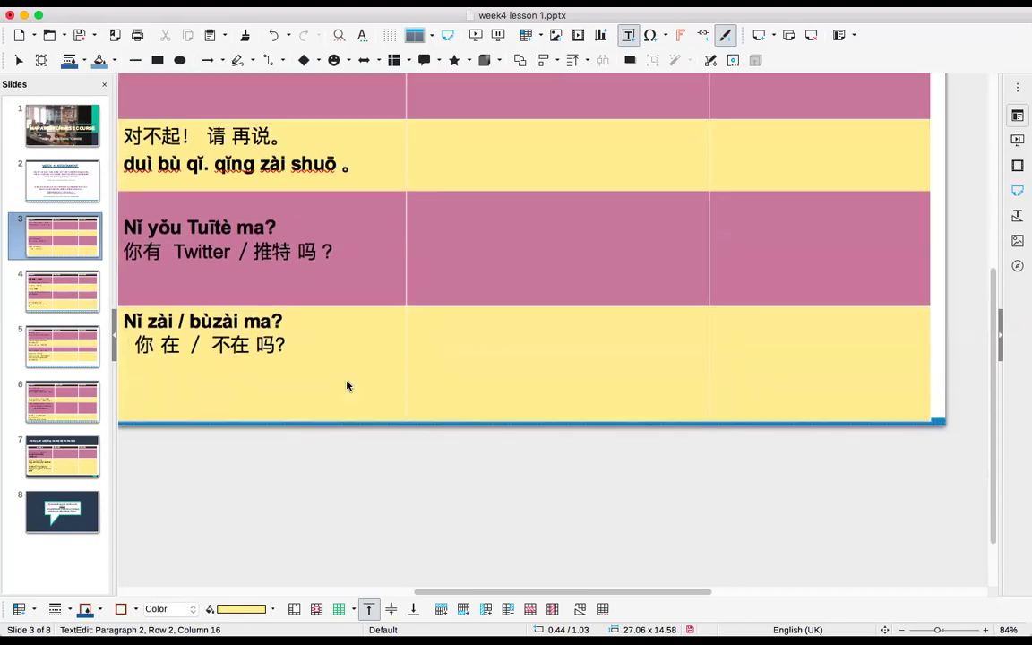
{"action": "scroll", "coordinate": [347, 386], "scroll_direction": "up", "scroll_amount": 8}
{"action": "scroll", "coordinate": [347, 386], "scroll_direction": "up", "scroll_amount": 3}
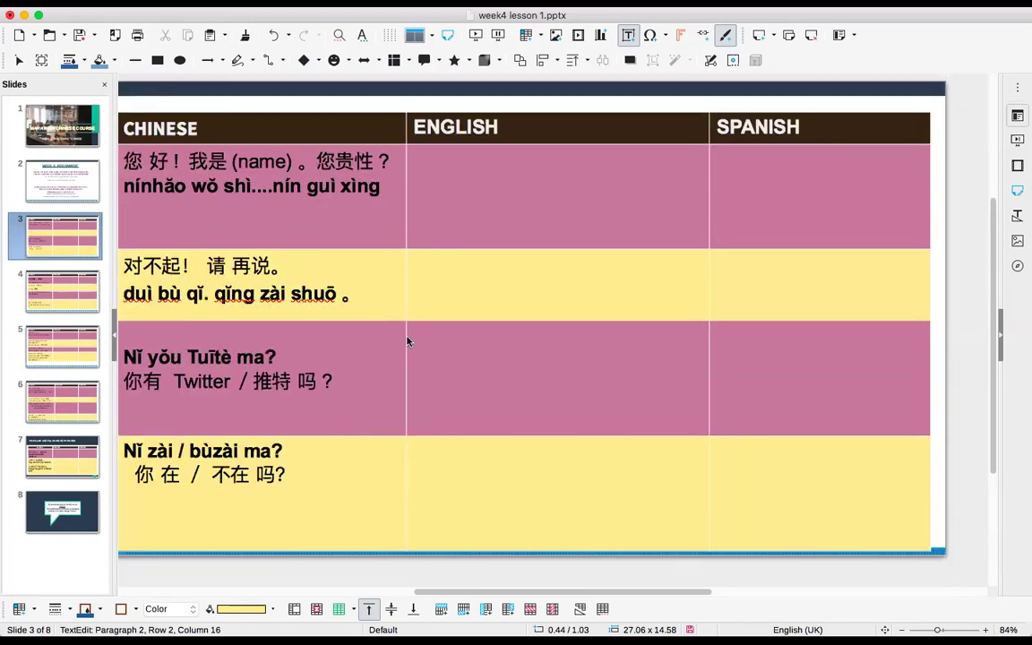
{"action": "scroll", "coordinate": [408, 343], "scroll_direction": "up", "scroll_amount": 1}
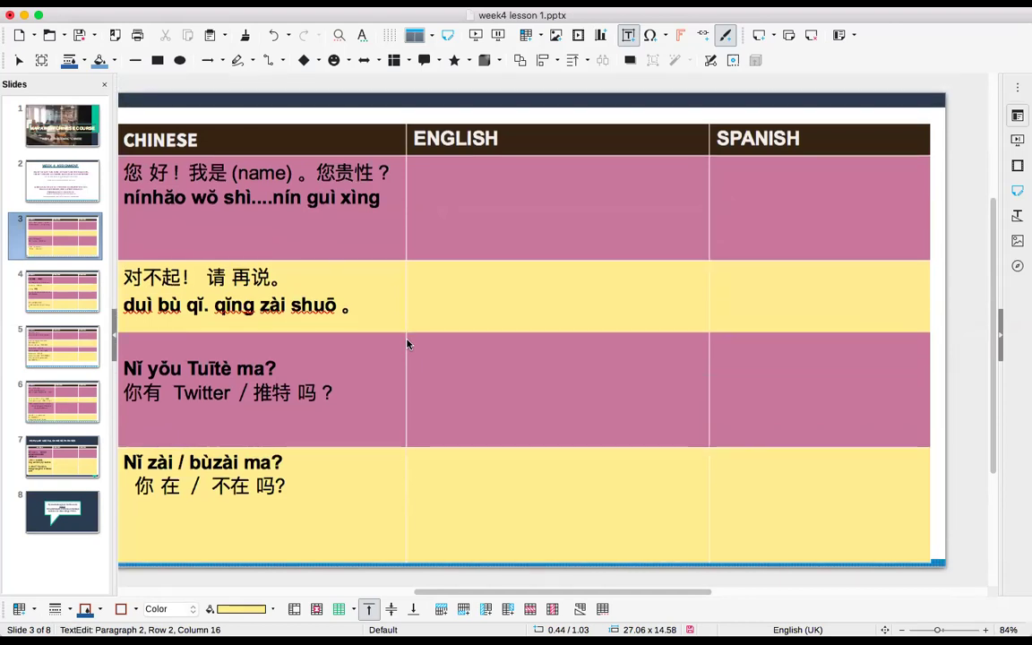
{"action": "scroll", "coordinate": [407, 344], "scroll_direction": "up", "scroll_amount": 1}
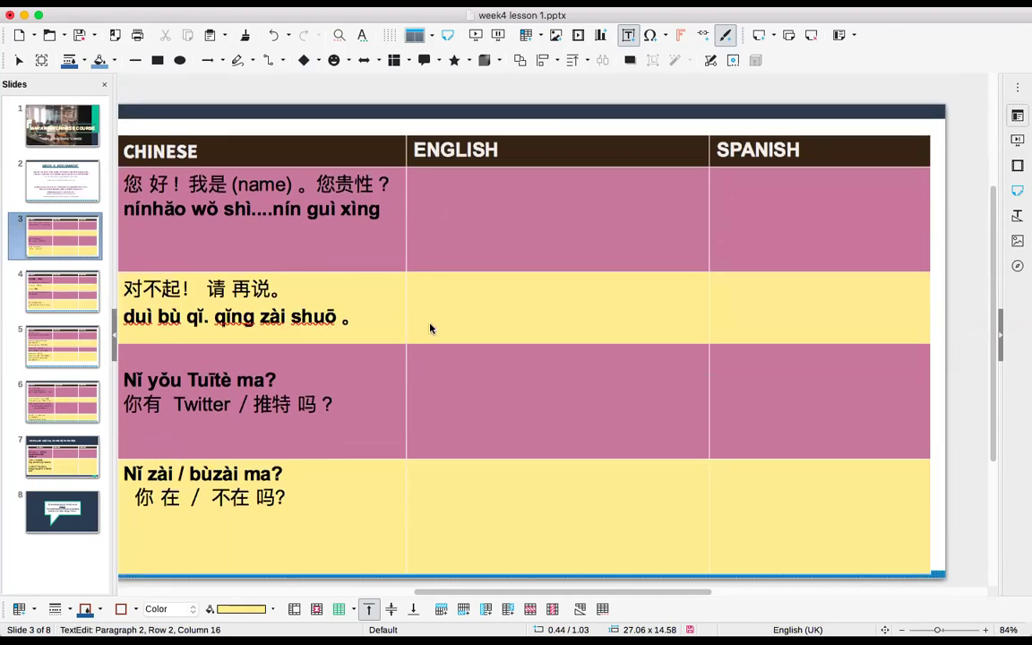
{"action": "scroll", "coordinate": [430, 328], "scroll_direction": "up", "scroll_amount": 1}
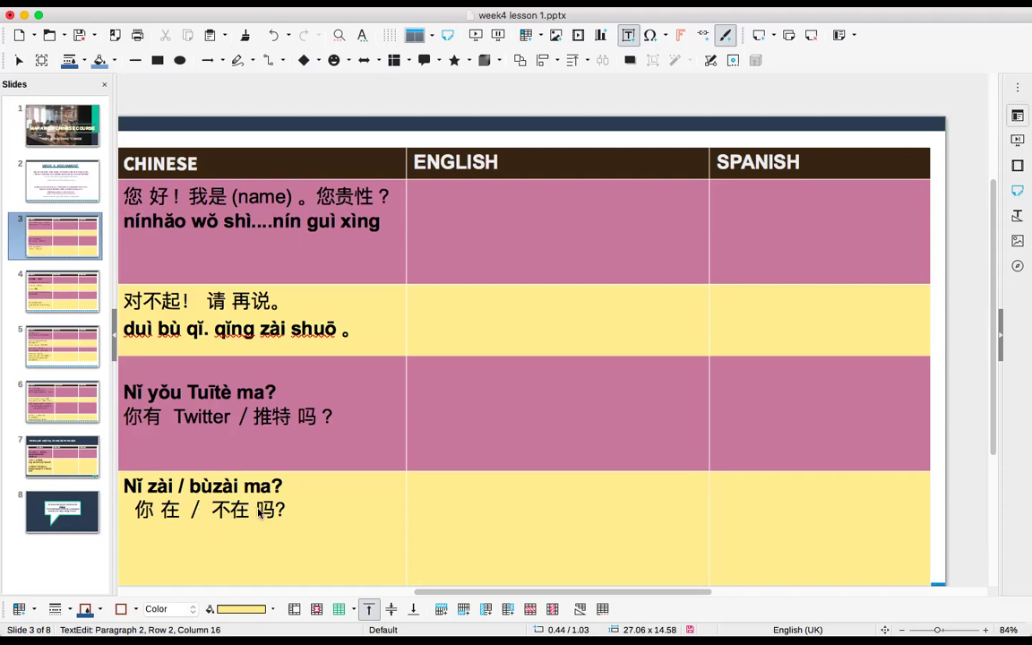
{"action": "left_click_drag", "start_coordinate": [258, 511], "coordinate": [275, 510]}
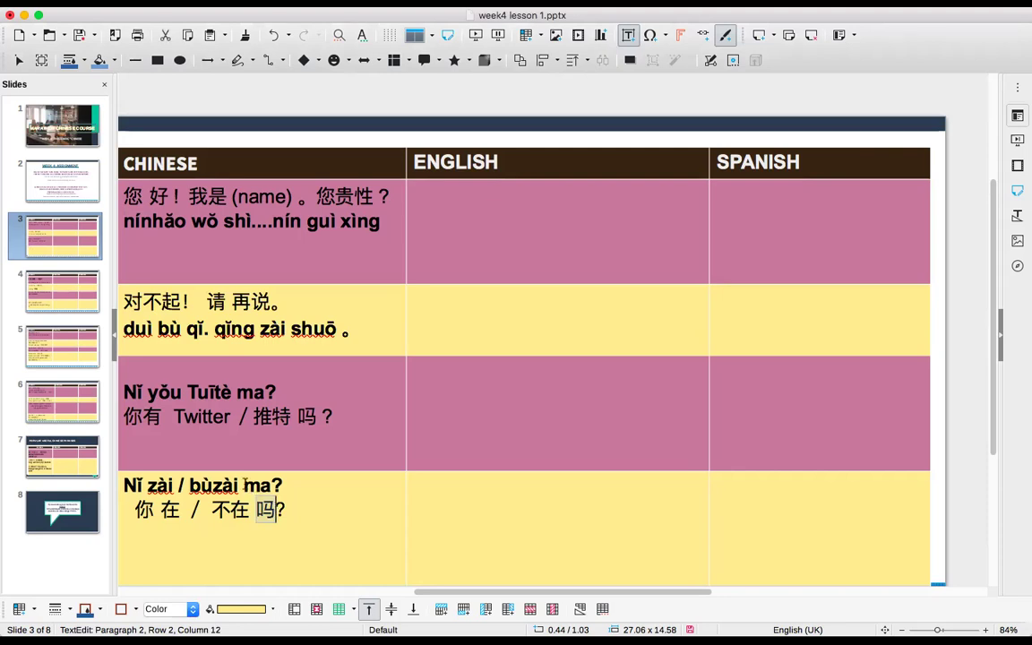
{"action": "left_click", "coordinate": [244, 485]}
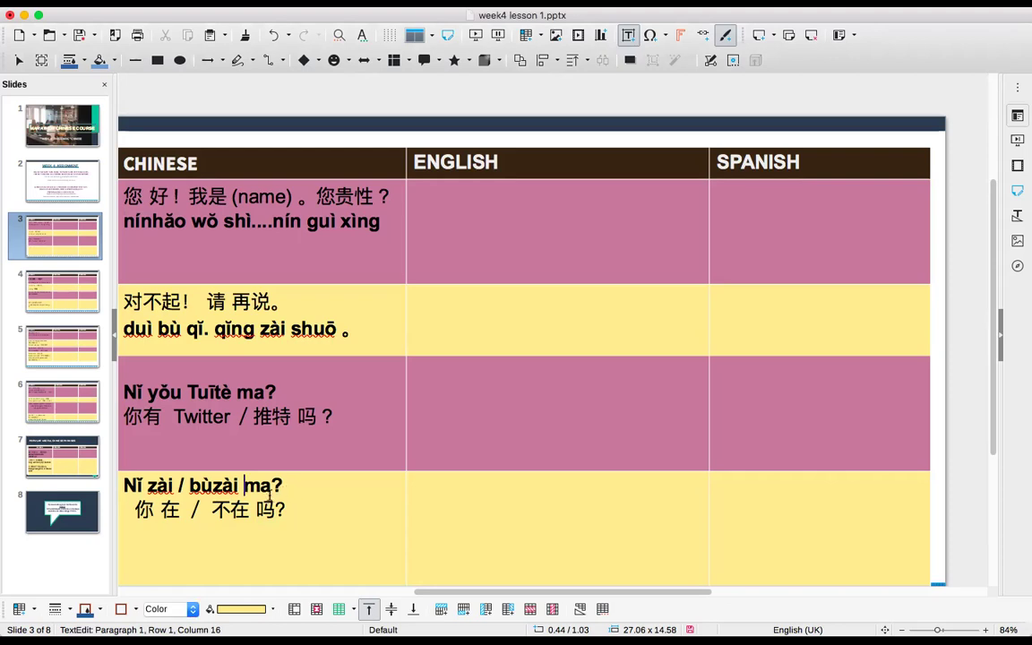
Switch back to Google Translate and add 你在吗 on a new line below 你是nǐ shì
{"action": "key", "text": "super+s"}
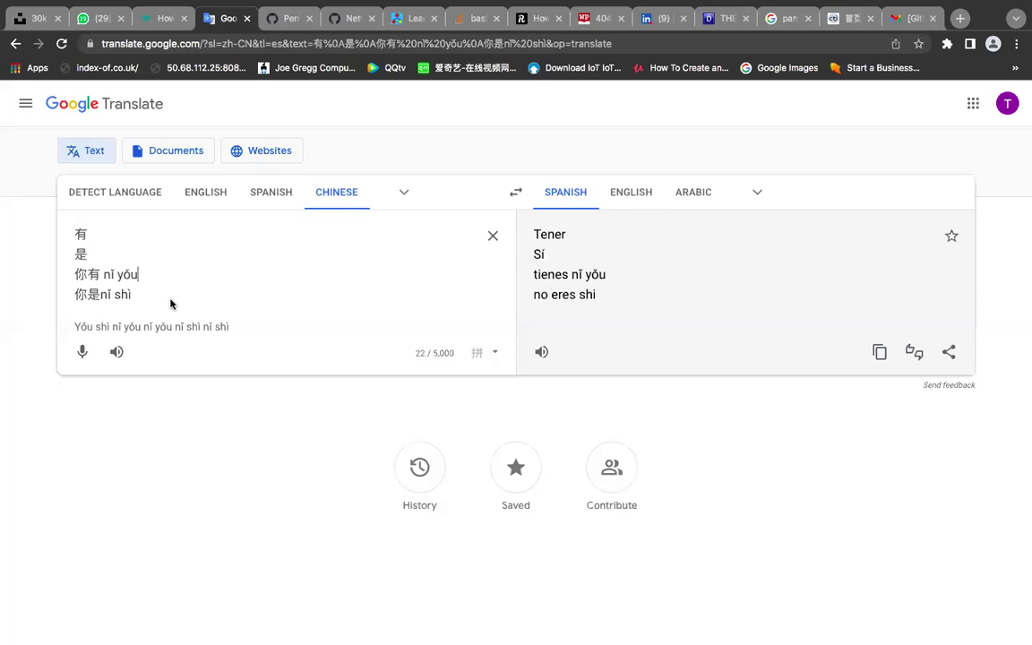
{"action": "left_click", "coordinate": [170, 298]}
{"action": "key", "text": "Return"}
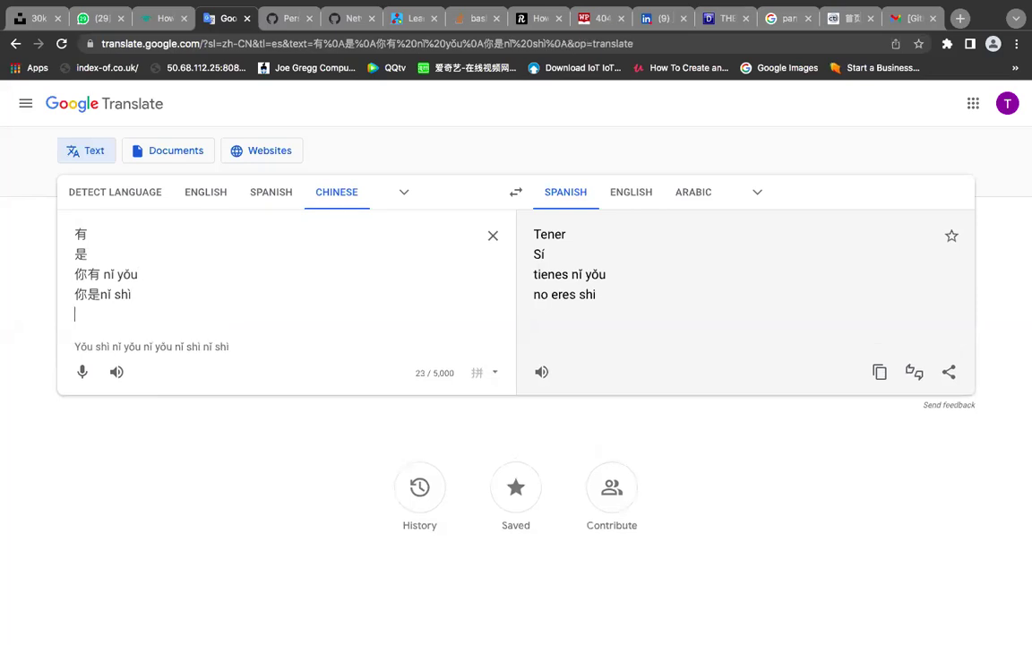
{"action": "type", "text": "ni b"}
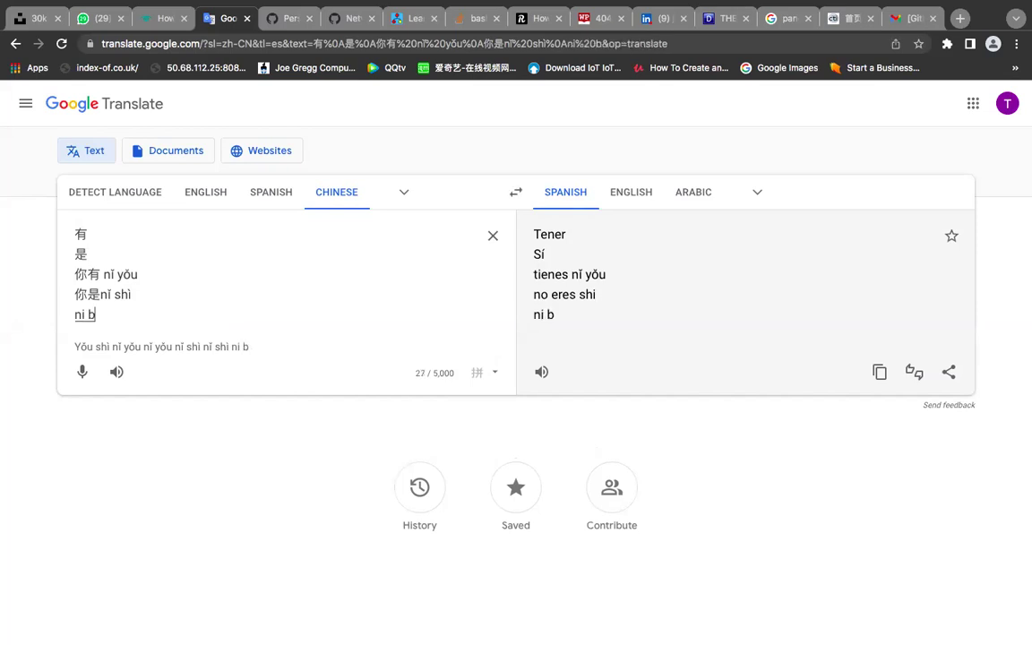
{"action": "type", "text": "ai"}
{"action": "key", "text": "BackSpace"}
{"action": "key", "text": "BackSpace"}
{"action": "key", "text": "BackSpace"}
{"action": "type", "text": "zai"}
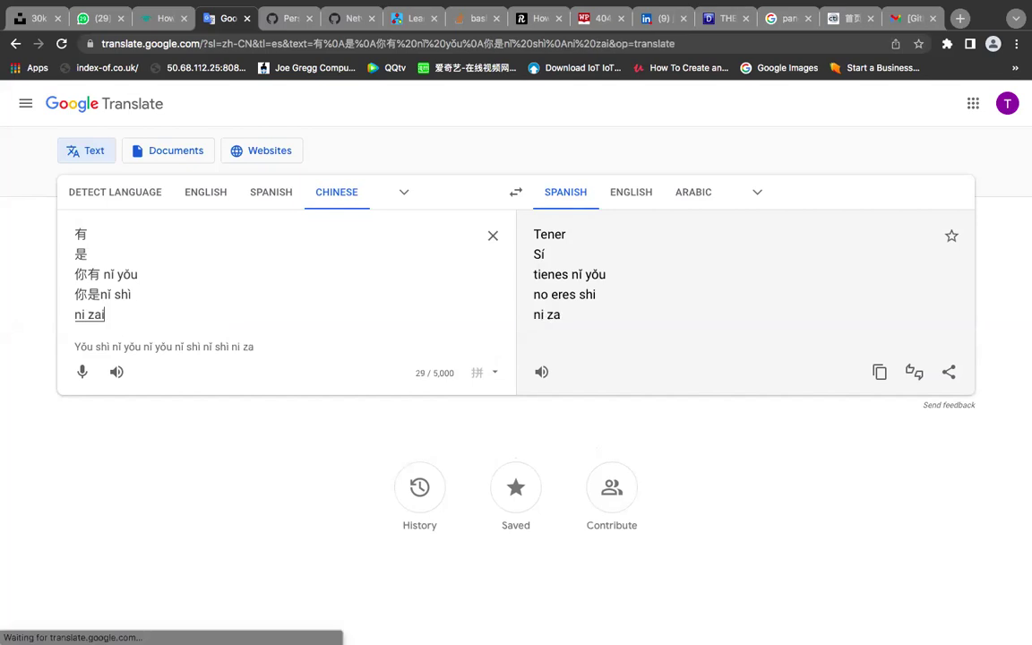
{"action": "type", "text": " ma"}
{"action": "key", "text": "space"}
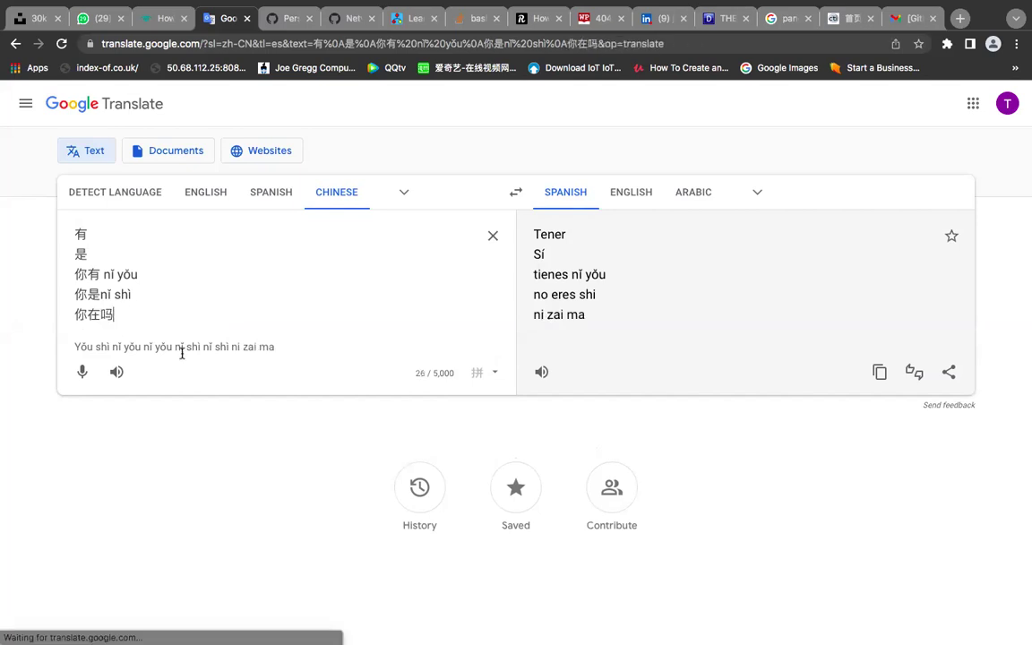
Copy the pinyin nǐ zài ma from the romanization, paste it after 你在吗 in the source text and end the line with a question mark
{"action": "left_click_drag", "start_coordinate": [278, 348], "coordinate": [230, 347]}
{"action": "key", "text": "ctrl+c"}
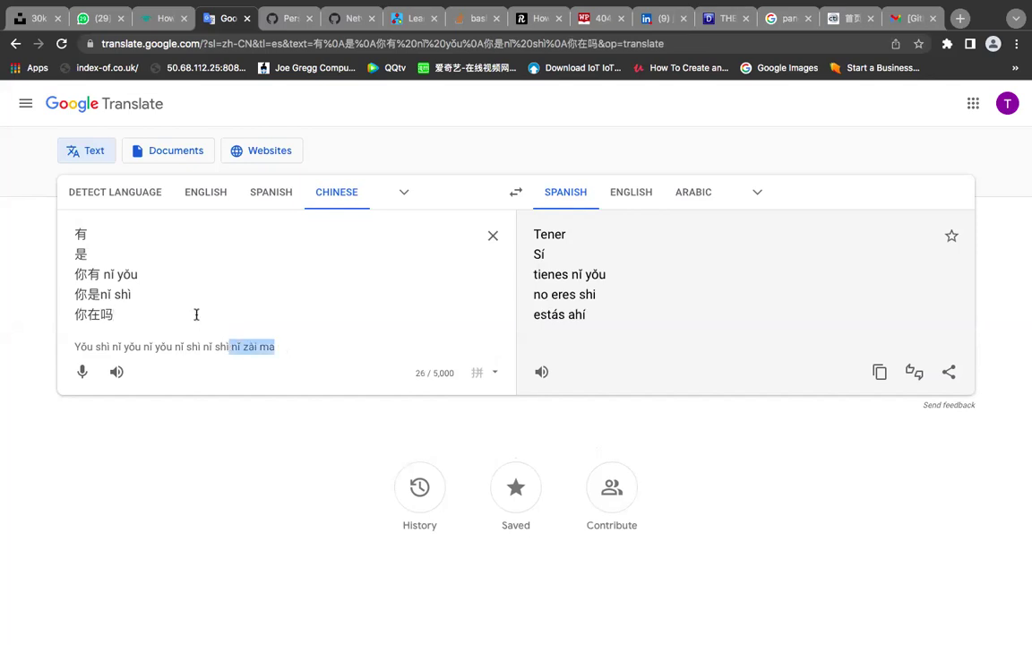
{"action": "left_click", "coordinate": [258, 307]}
{"action": "key", "text": "ctrl+v"}
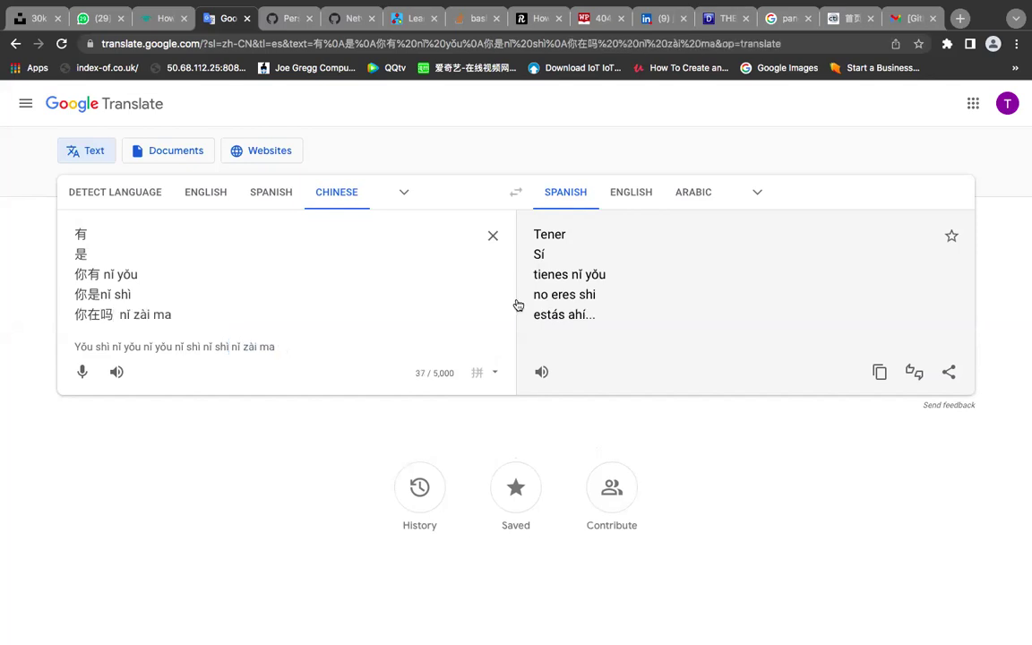
{"action": "type", "text": "?"}
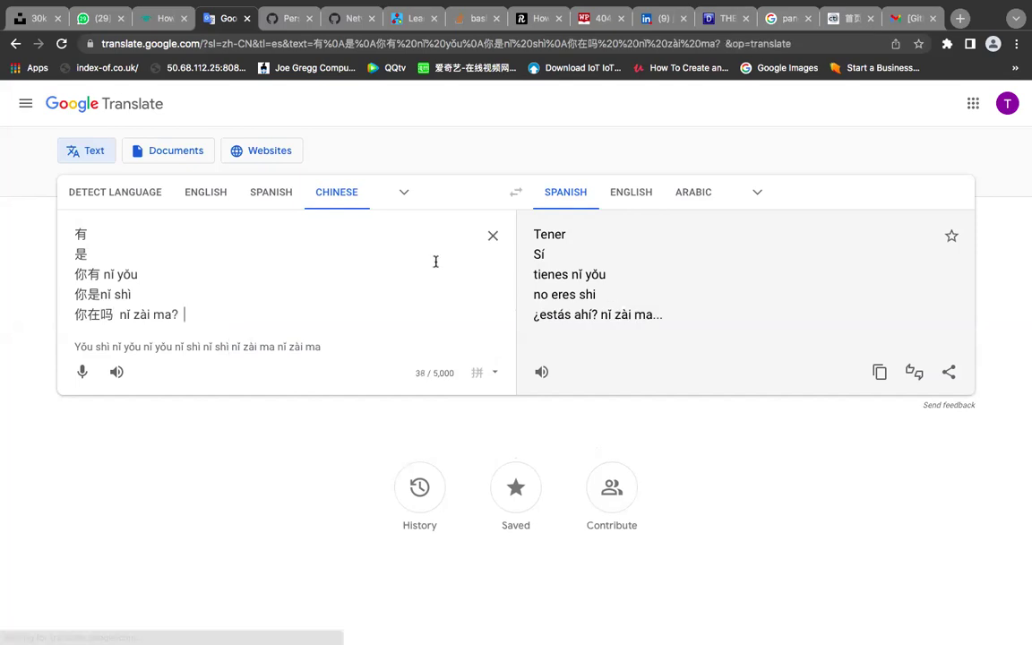
Set the target language to English and add 你在不在? on a new line below the 你在吗 line
{"action": "left_click", "coordinate": [642, 200]}
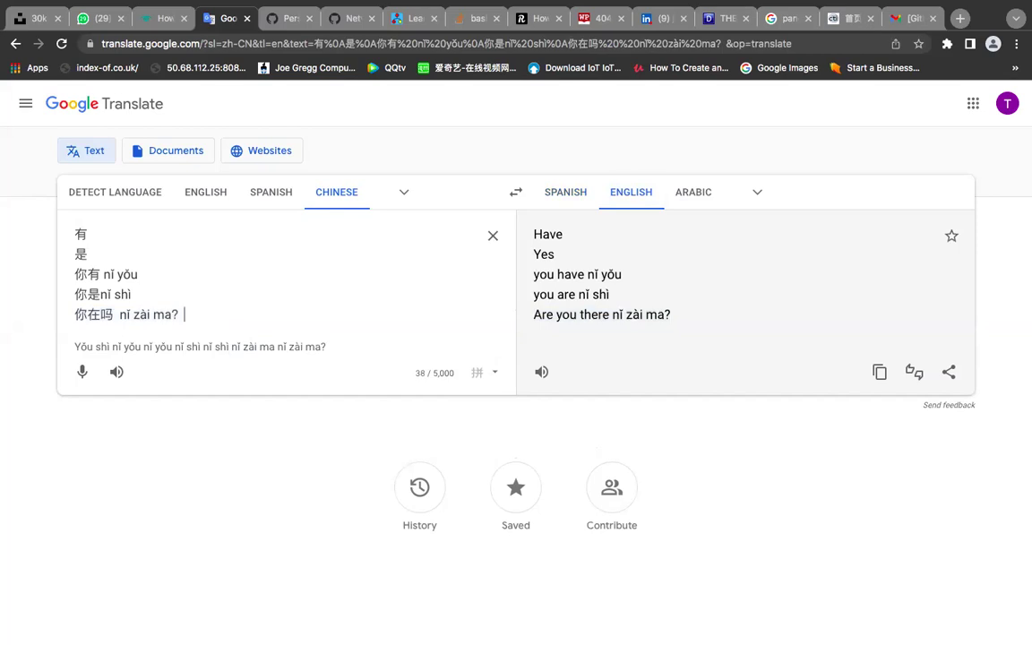
{"action": "key", "text": "Return"}
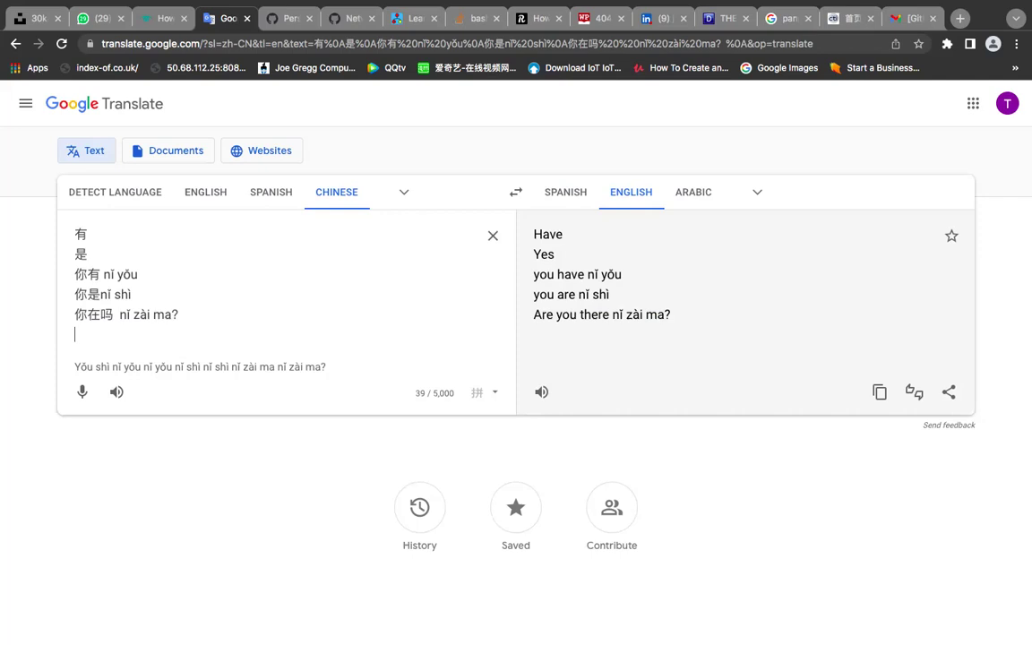
{"action": "type", "text": "ni zai"}
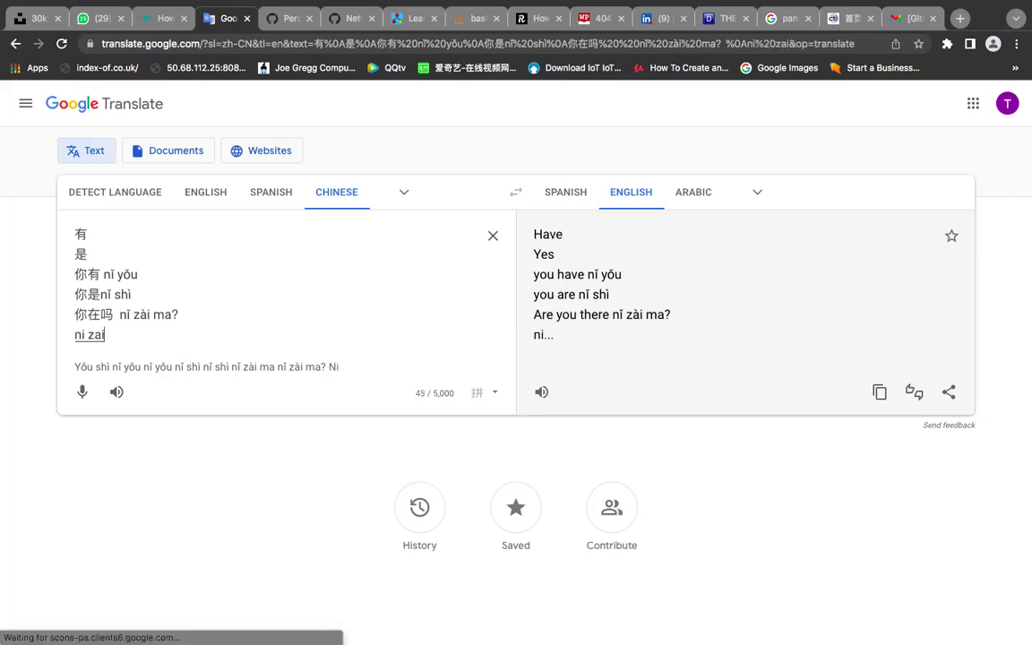
{"action": "type", "text": " bu zai"}
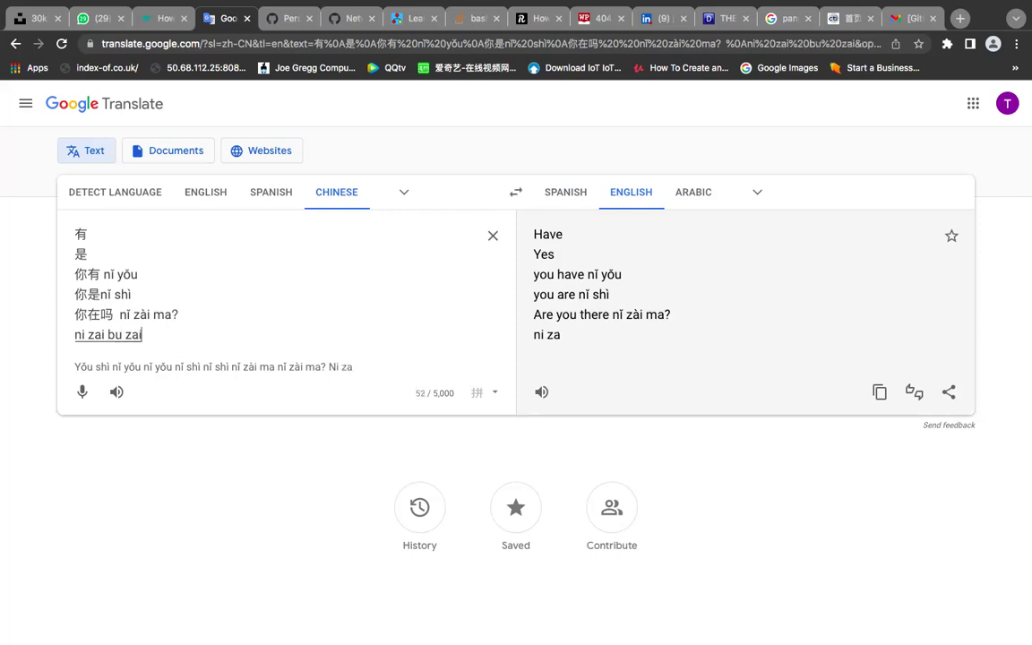
{"action": "type", "text": "?"}
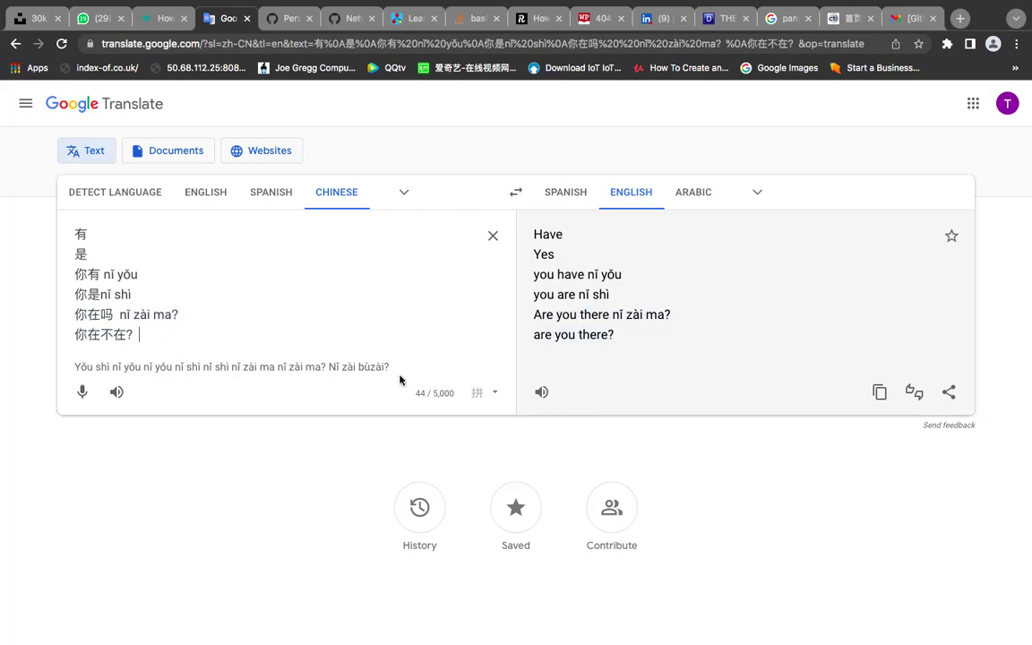
Copy the pinyin Nǐ zài bùzài? from the romanization and paste it after 你在不在? in the source text
{"action": "left_click_drag", "start_coordinate": [390, 366], "coordinate": [331, 368]}
{"action": "key", "text": "super+c"}
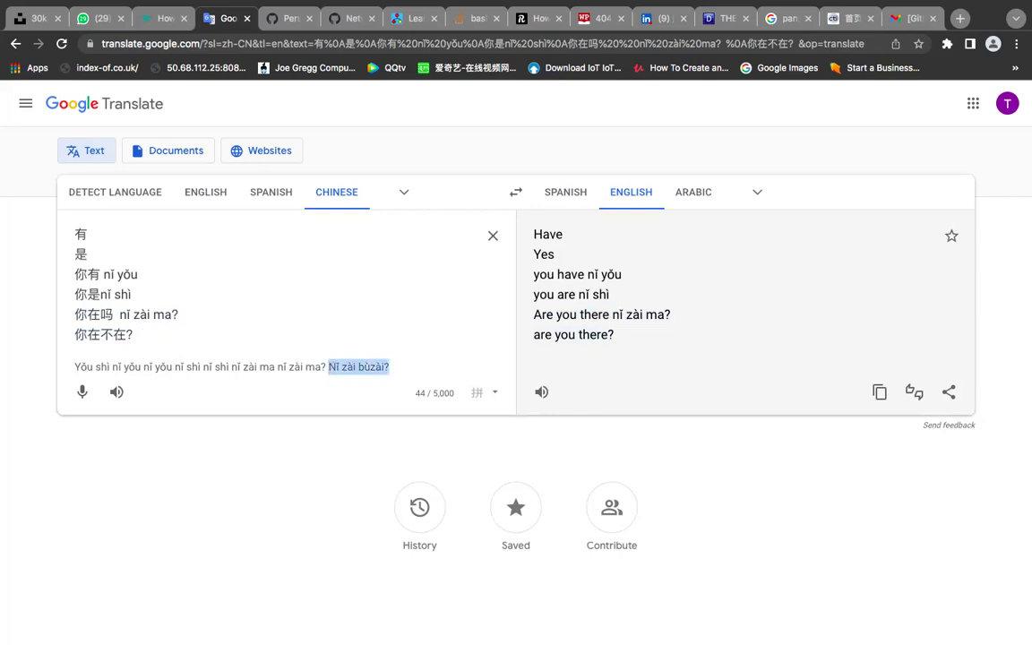
{"action": "left_click", "coordinate": [330, 328]}
{"action": "key", "text": "super+v"}
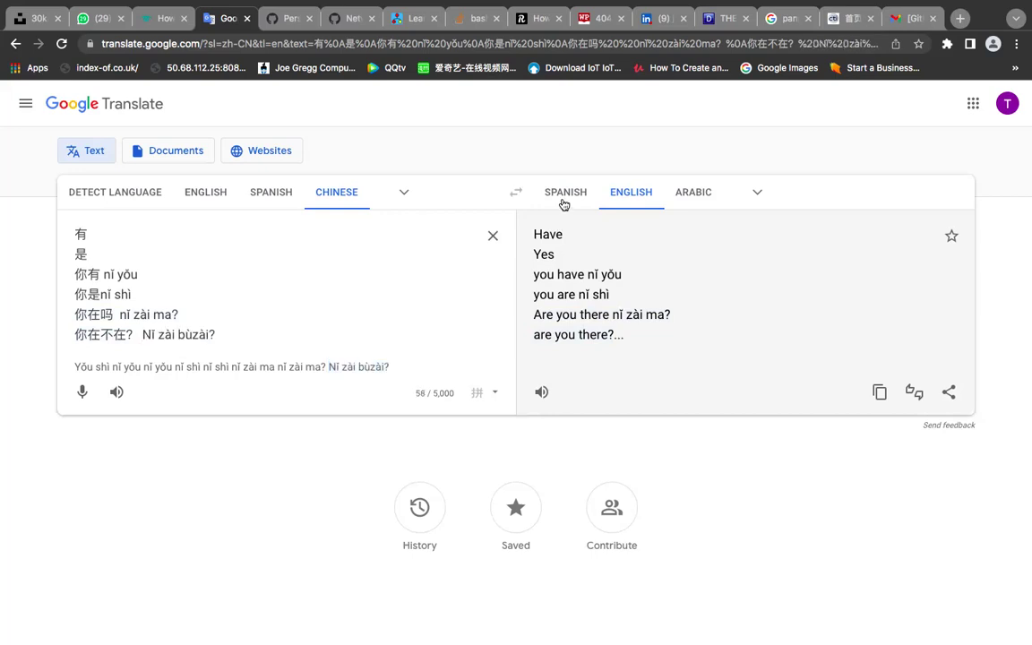
Set the target language to Spanish and insert a question mark between 你在吗 and its pinyin
{"action": "left_click", "coordinate": [564, 205]}
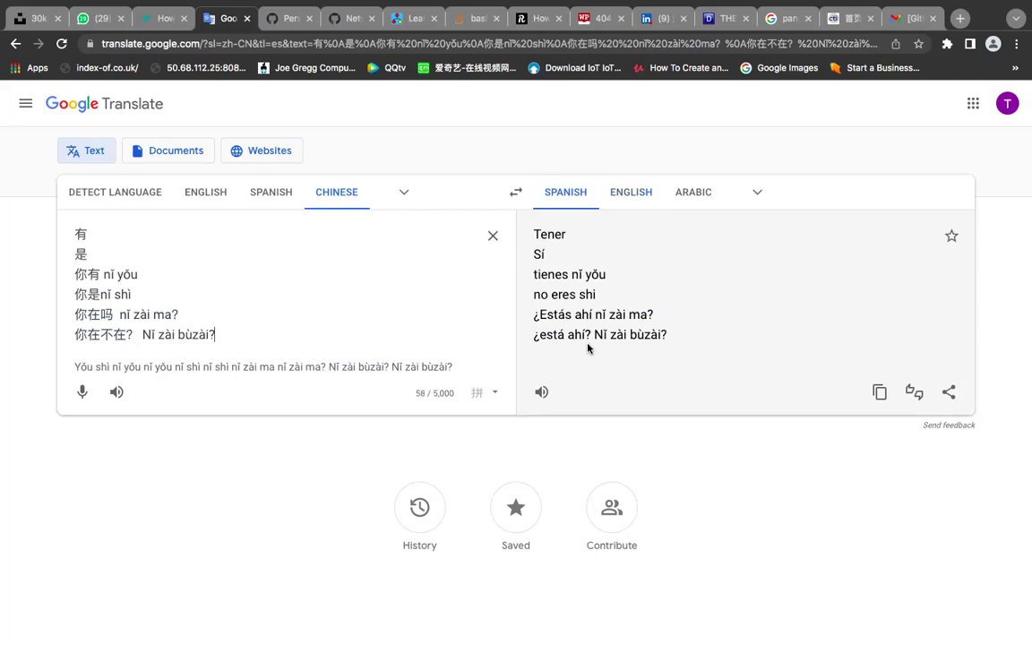
{"action": "left_click", "coordinate": [115, 314]}
{"action": "type", "text": "？"}
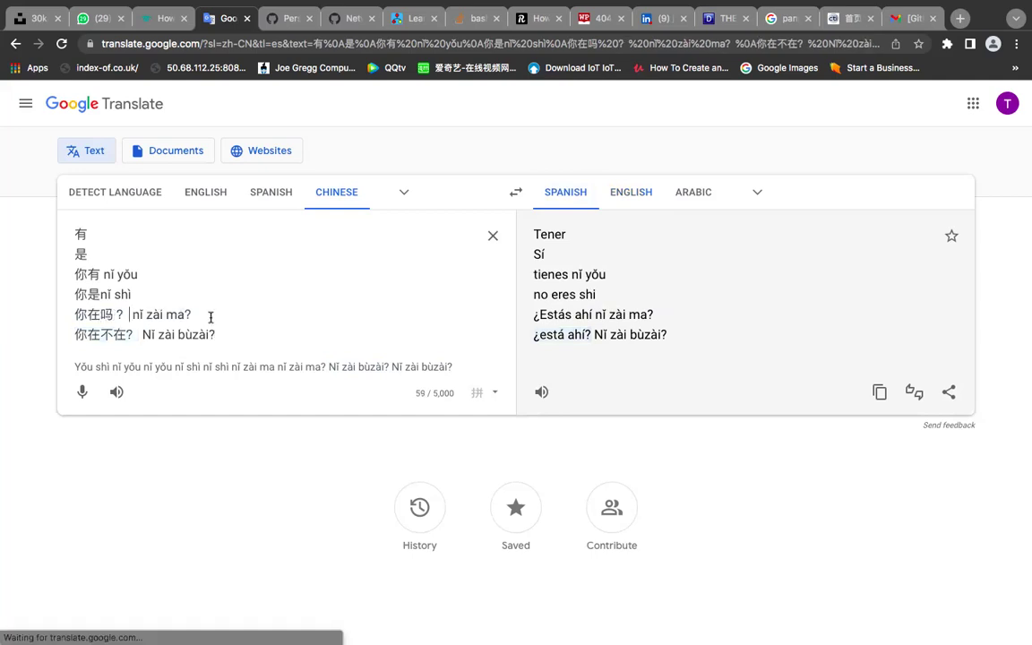
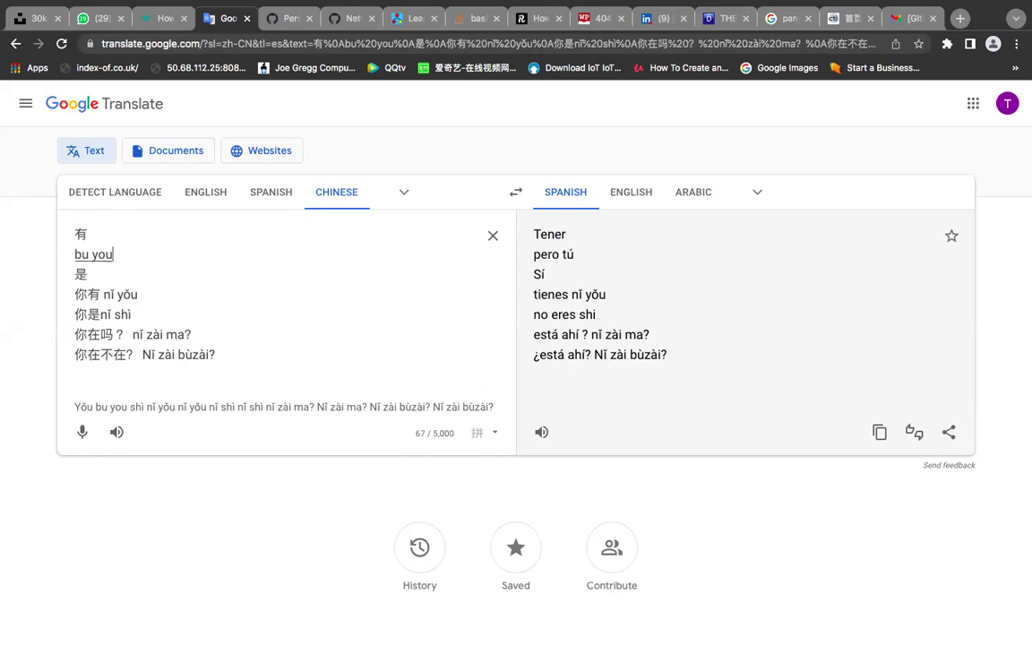
Replace bu you on the second line of the source text with 没有 and highlight the new word
{"action": "key", "text": "BackSpace"}
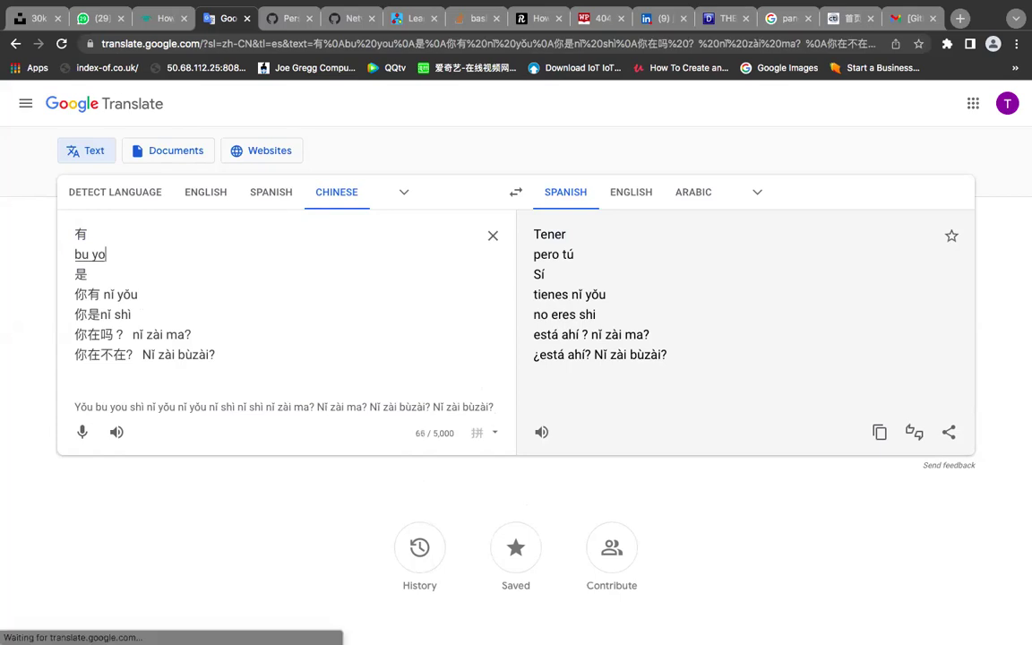
{"action": "key", "text": "BackSpace"}
{"action": "key", "text": "BackSpace"}
{"action": "key", "text": "BackSpace"}
{"action": "key", "text": "BackSpace"}
{"action": "key", "text": "BackSpace"}
{"action": "type", "text": "me"}
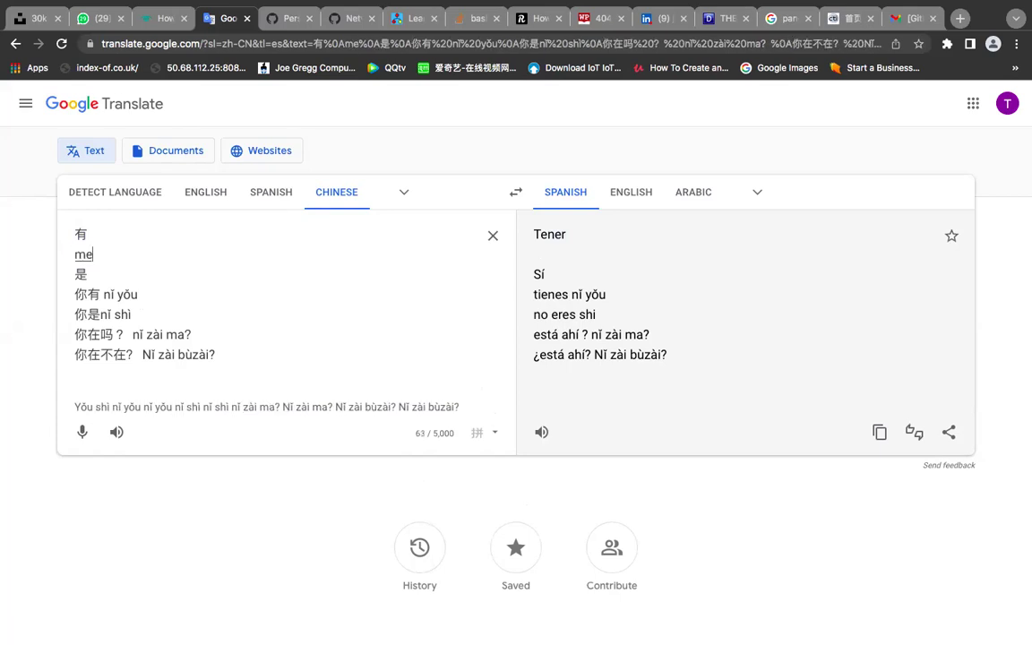
{"action": "type", "text": "i you"}
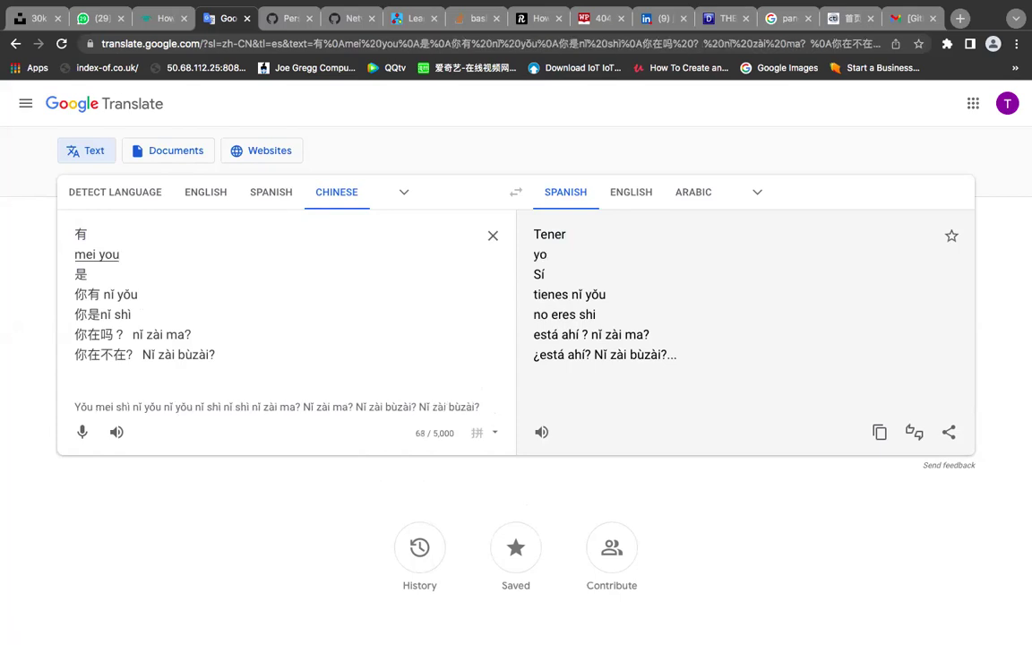
{"action": "key", "text": "space"}
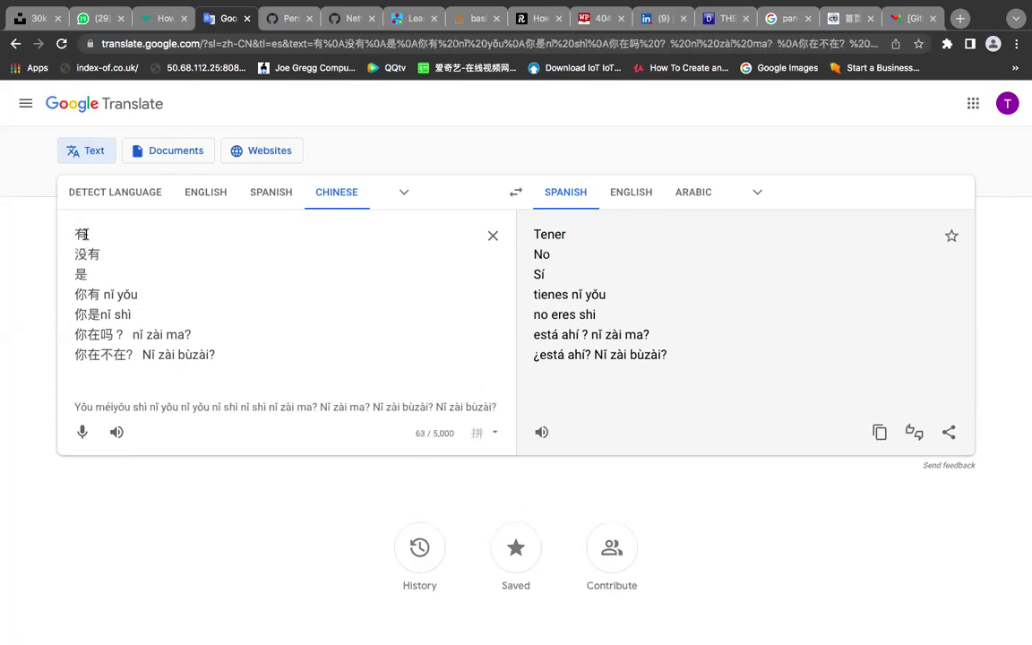
{"action": "left_click_drag", "start_coordinate": [83, 234], "coordinate": [103, 255]}
{"action": "left_click", "coordinate": [93, 255]}
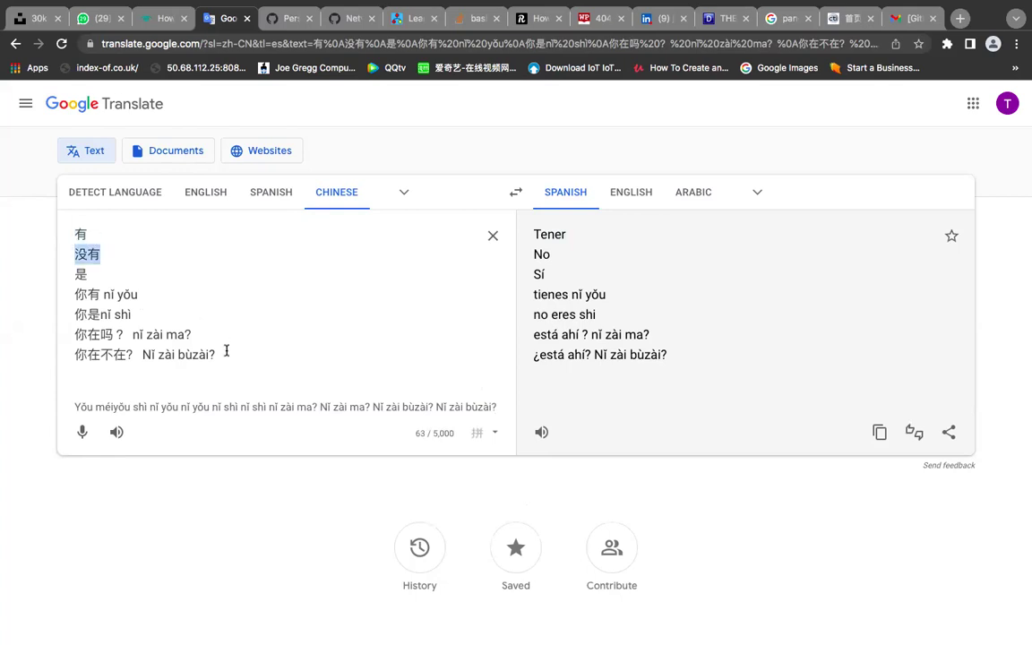
Add the question 你有吗? on a new line below the 你在不在? line
{"action": "left_click", "coordinate": [226, 350]}
{"action": "key", "text": "Return"}
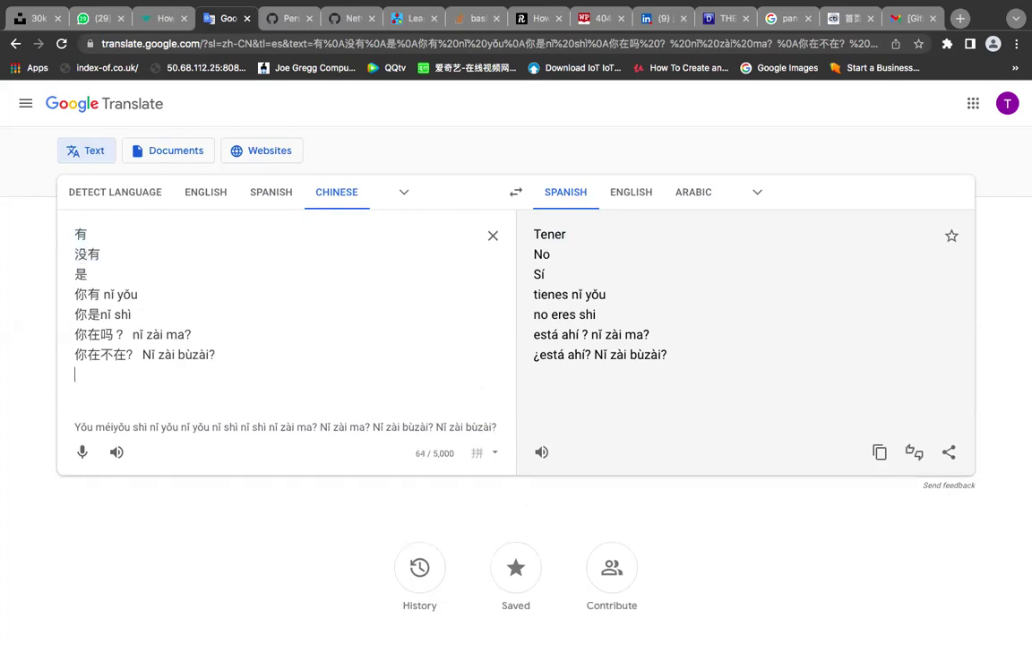
{"action": "type", "text": "nǐ"}
{"action": "key", "text": "space"}
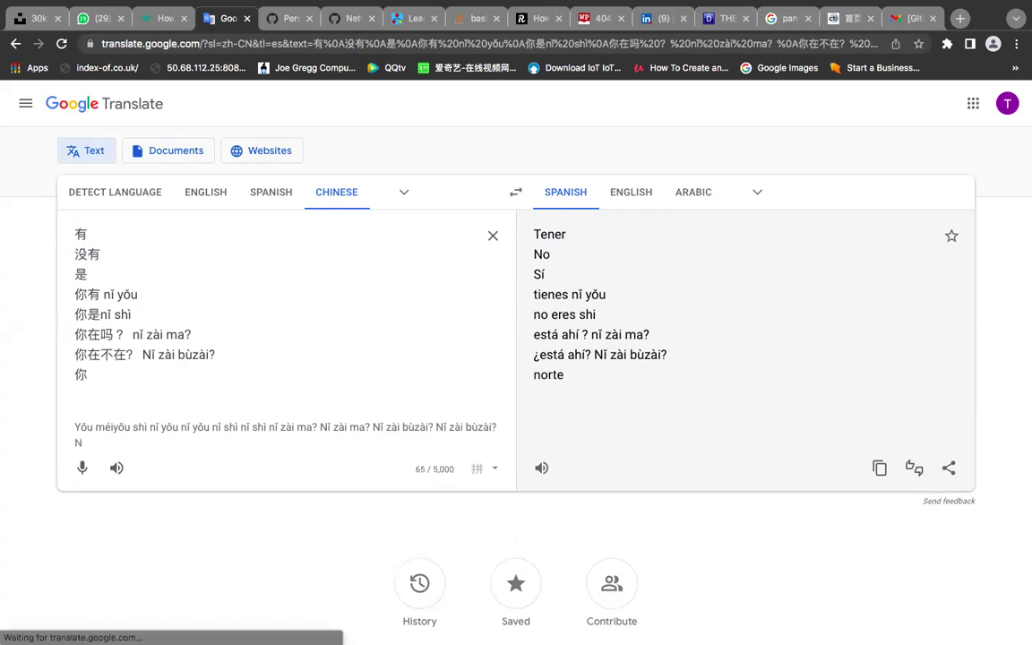
{"action": "type", "text": "you"}
{"action": "key", "text": "space"}
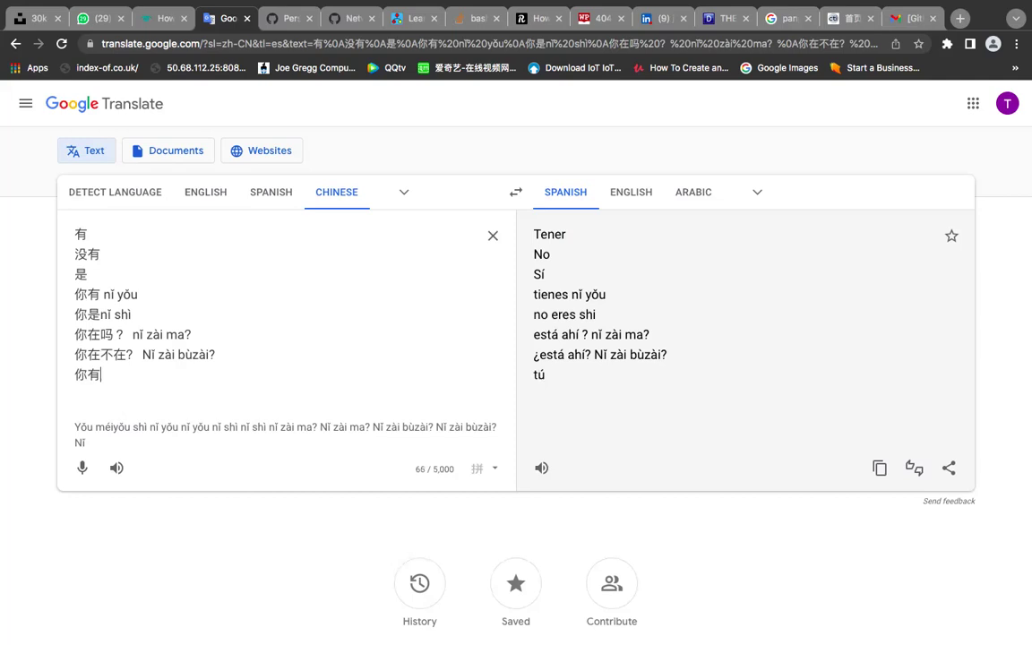
{"action": "type", "text": "ma"}
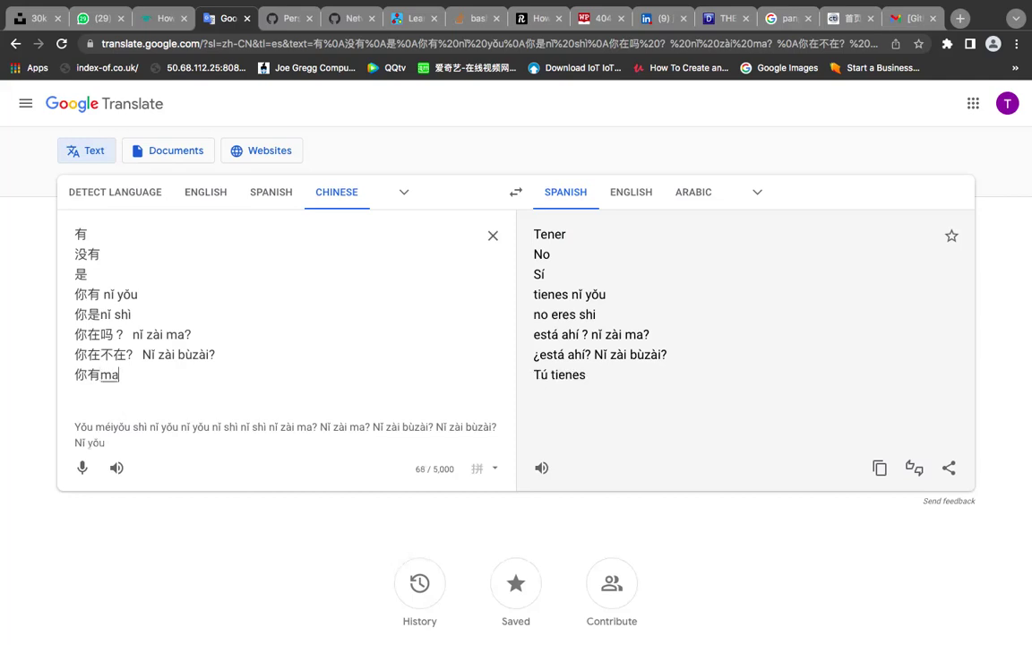
{"action": "type", "text": "?"}
{"action": "key", "text": "Return"}
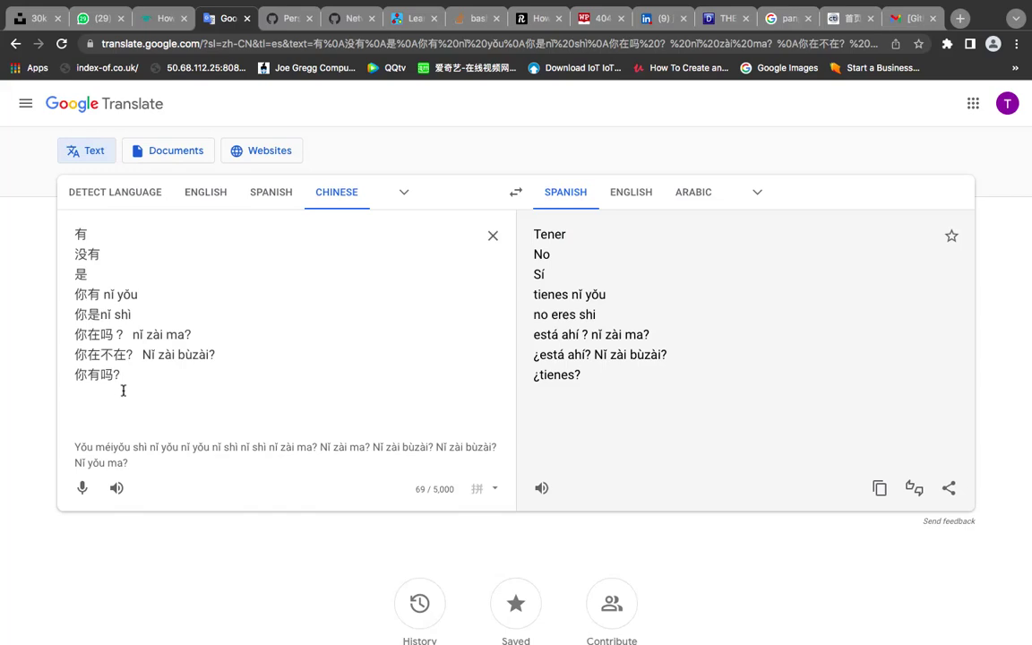
Copy the pinyin Nǐ yǒu ma? from the romanization and paste it after 你有吗? in the source text
{"action": "left_click_drag", "start_coordinate": [129, 464], "coordinate": [69, 468]}
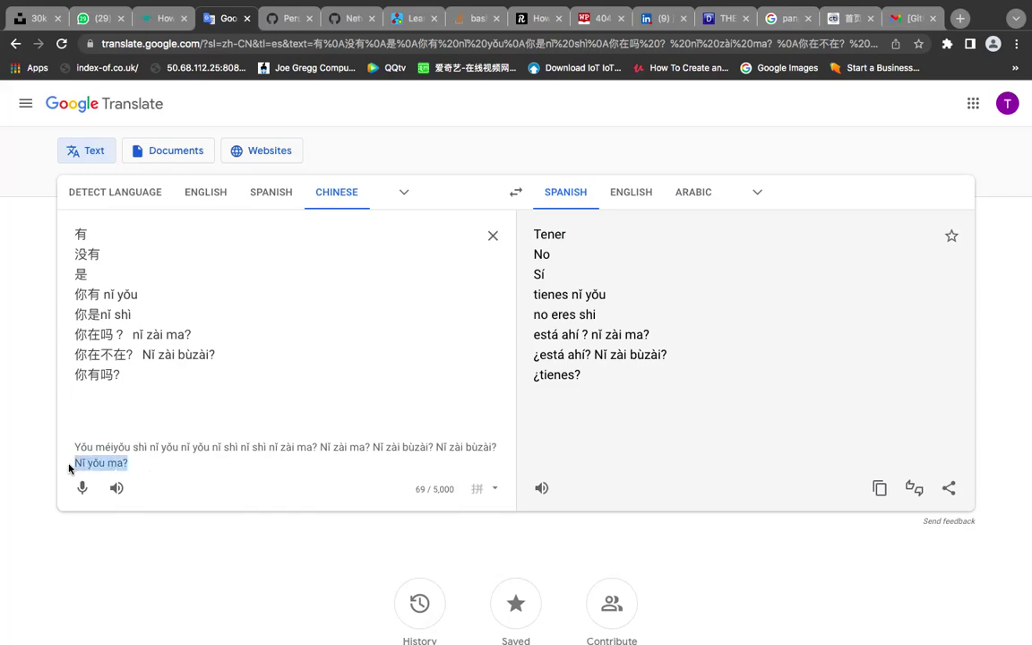
{"action": "key", "text": "ctrl+c"}
{"action": "left_click", "coordinate": [153, 378]}
{"action": "key", "text": "ctrl+v"}
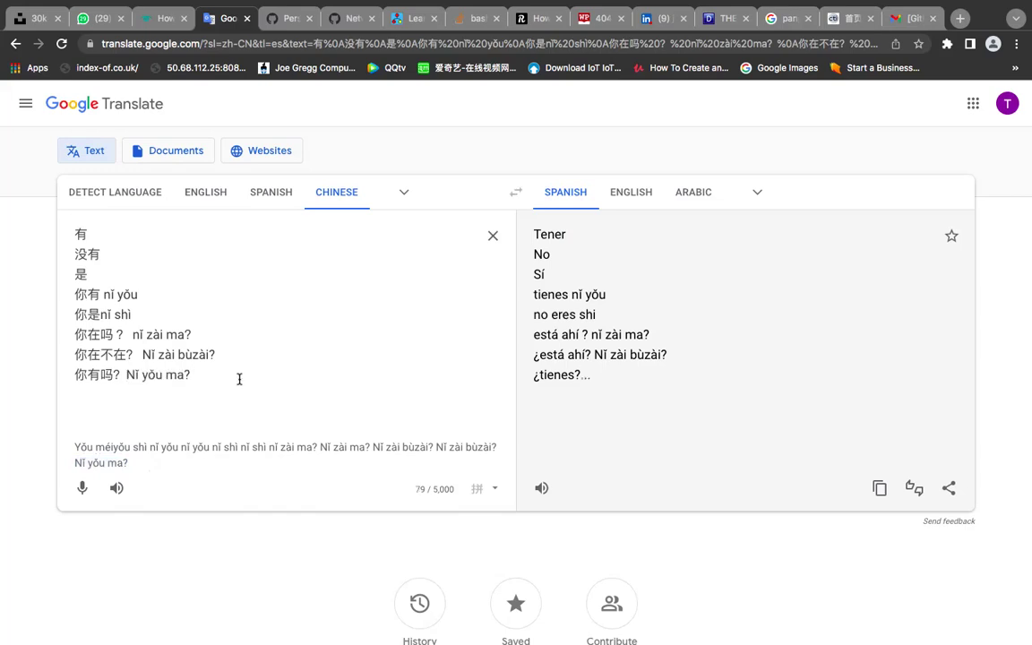
Add the question 你有没有? on a new line below the 你有吗? line
{"action": "key", "text": "Return"}
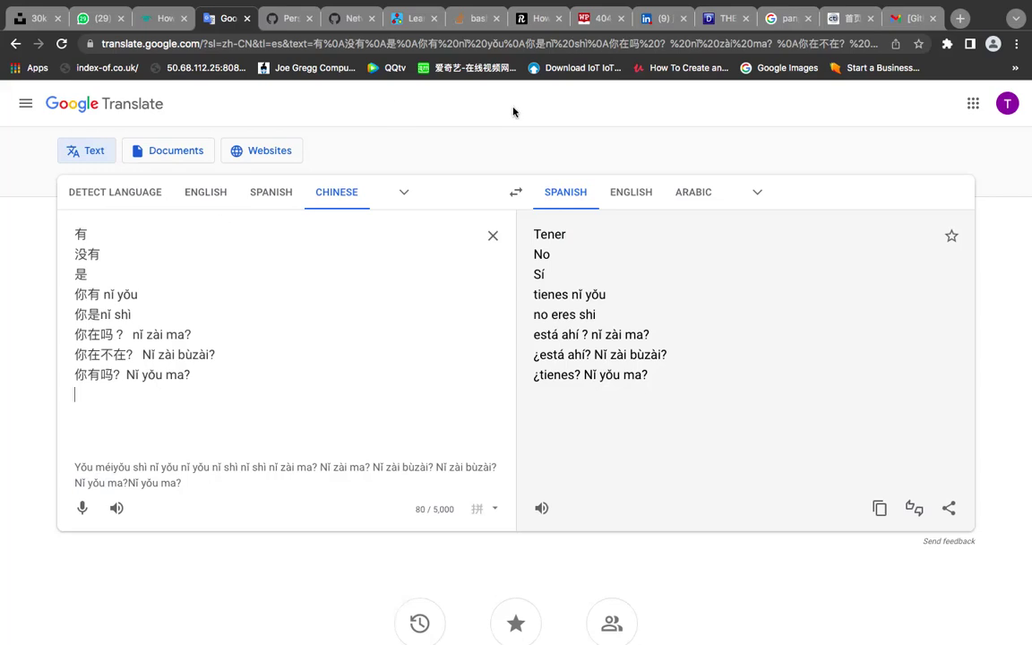
{"action": "mouse_move", "coordinate": [480, 6]}
{"action": "key", "text": "Return"}
{"action": "type", "text": "ni"}
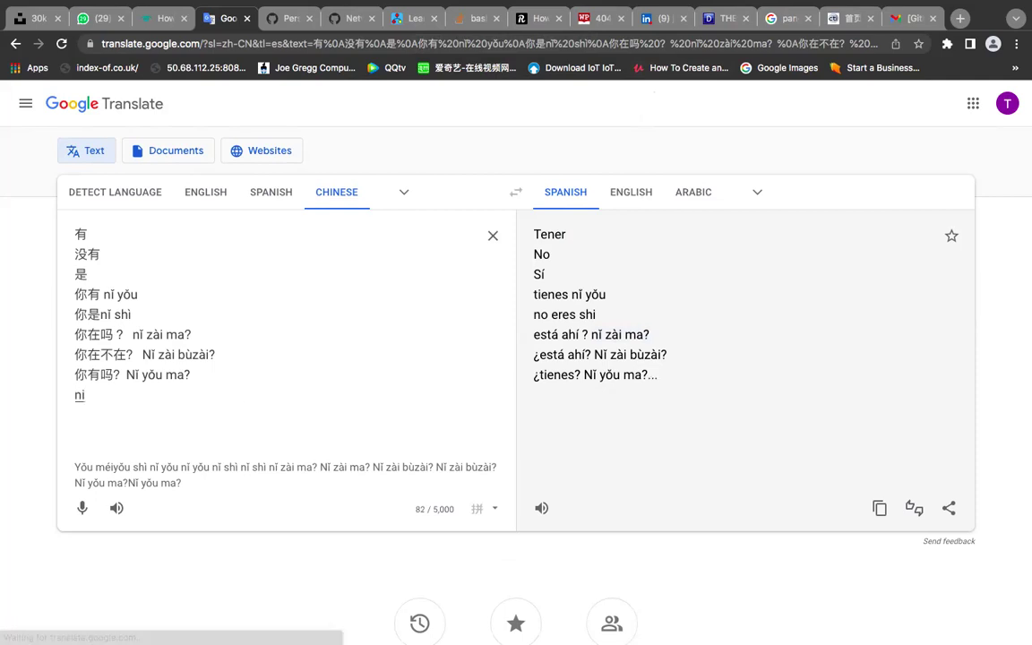
{"action": "type", "text": "youme"}
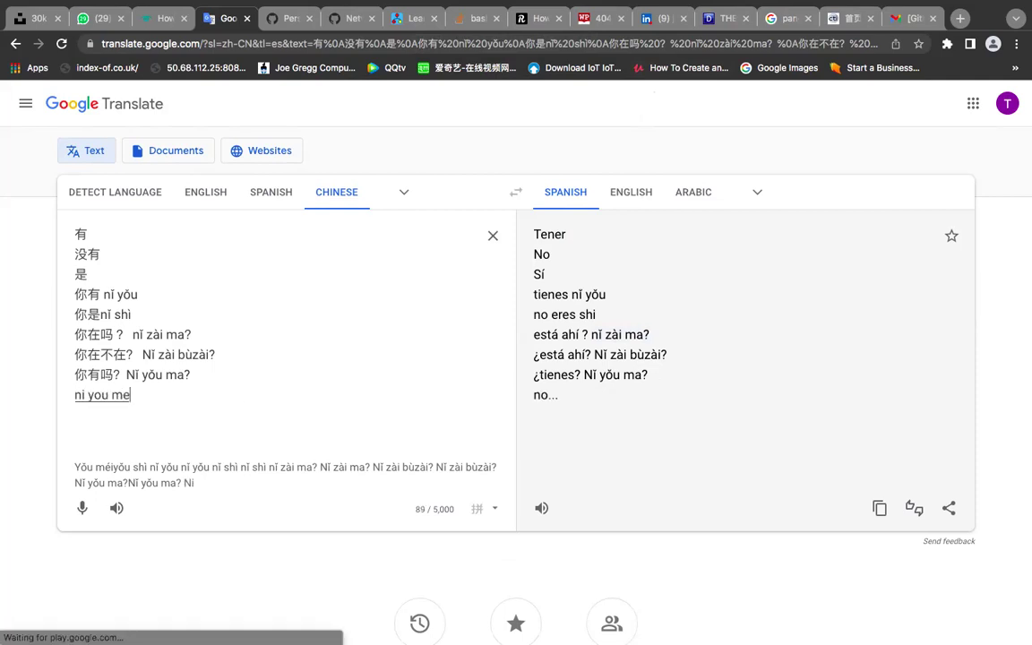
{"action": "type", "text": "iyou"}
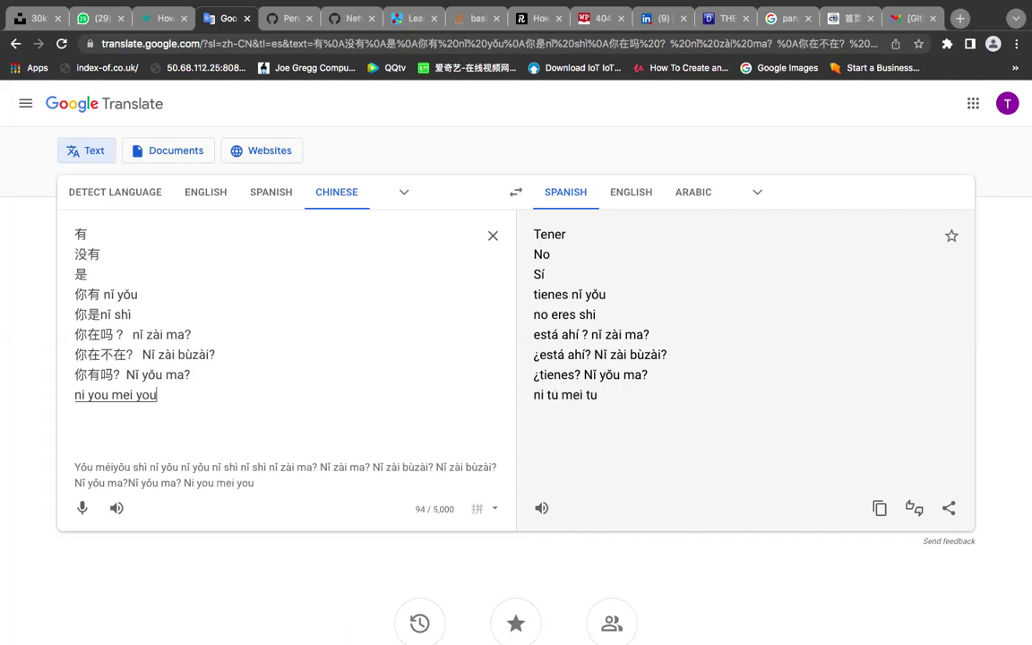
{"action": "type", "text": "?"}
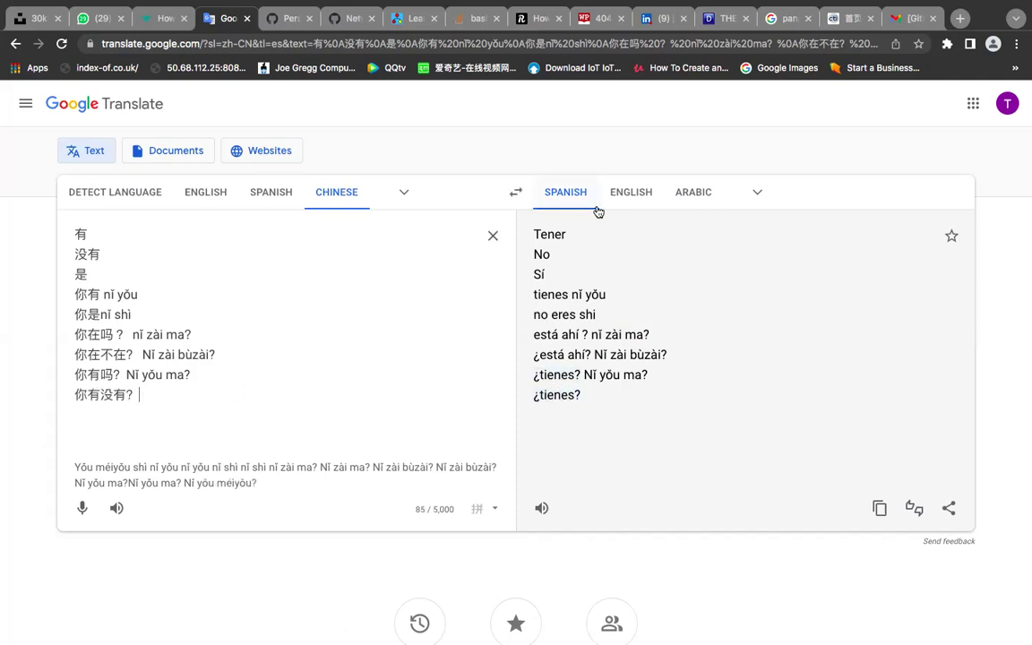
Copy the pinyin Nǐ yǒu méiyǒu? from the romanization, paste it after 你有没有? and set the target language to English
{"action": "left_click_drag", "start_coordinate": [274, 483], "coordinate": [183, 484]}
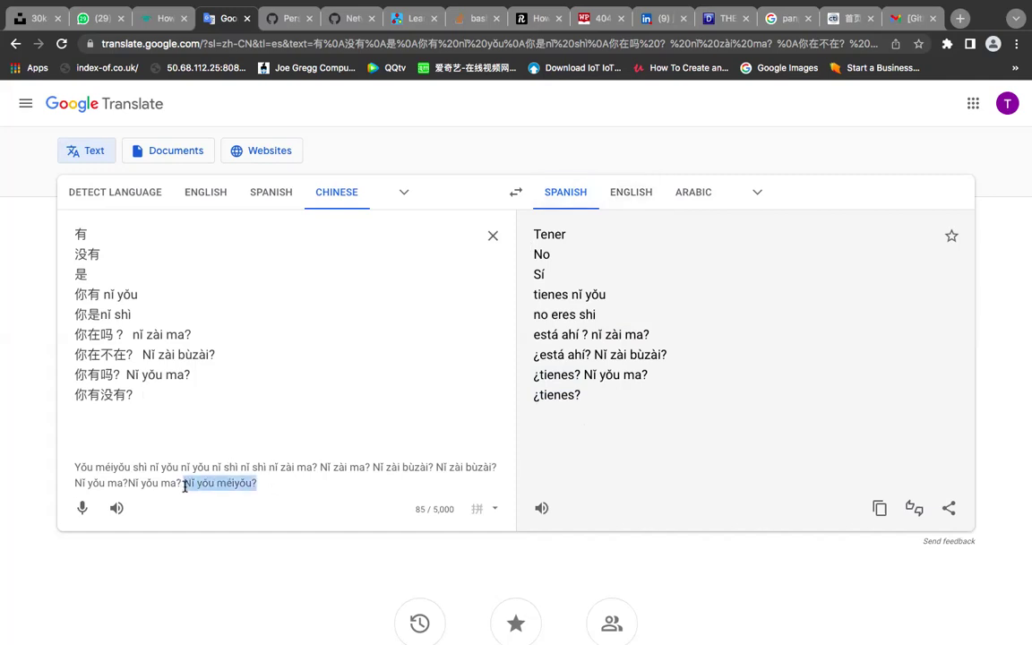
{"action": "left_click", "coordinate": [189, 401]}
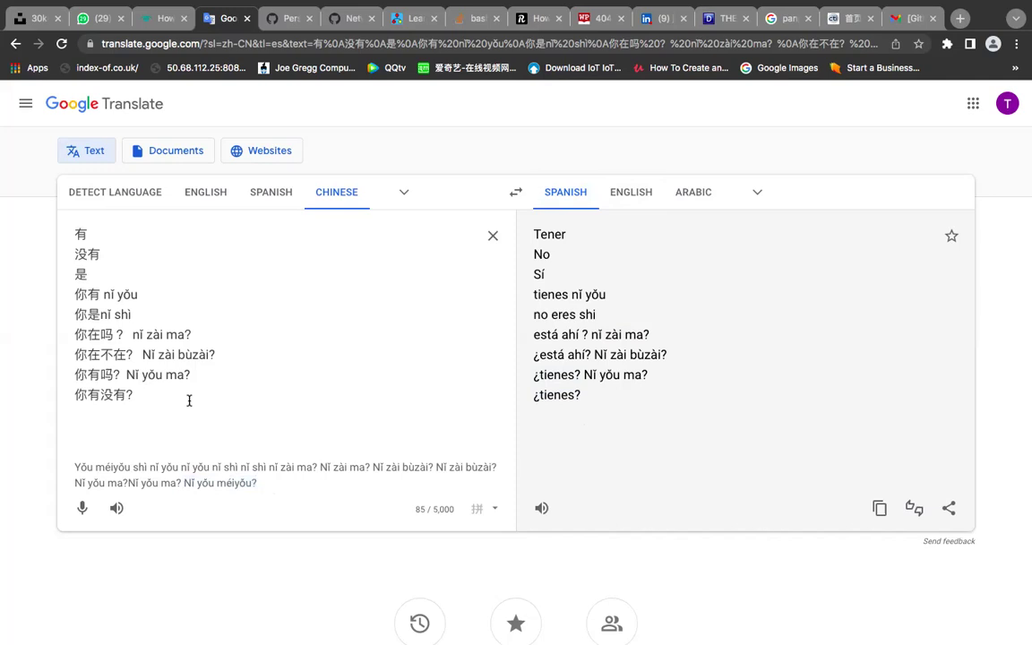
{"action": "key", "text": "ctrl+v"}
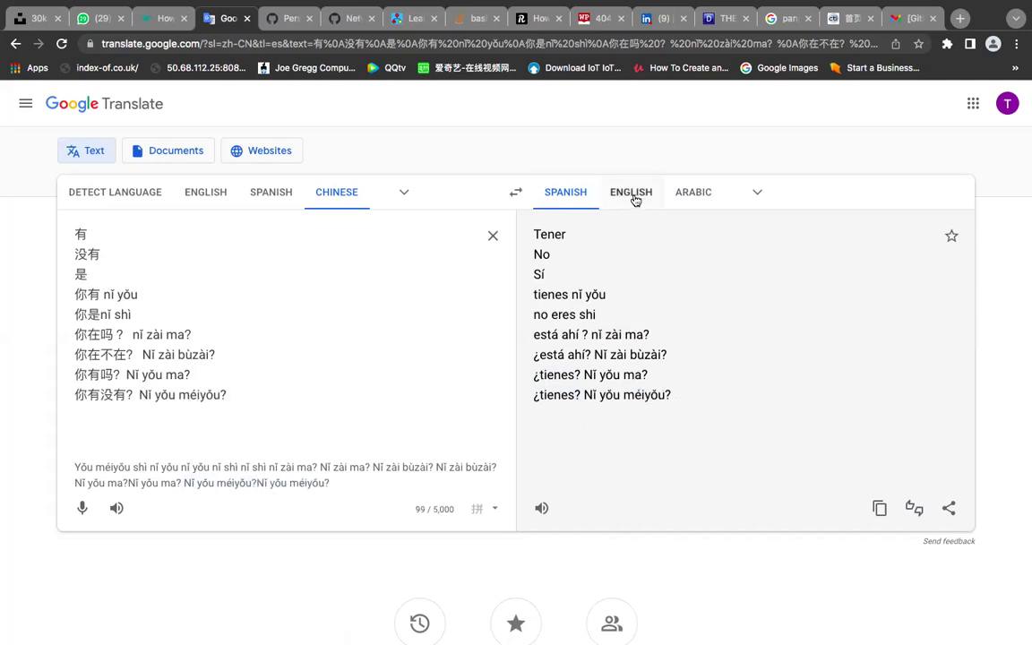
{"action": "left_click", "coordinate": [634, 197]}
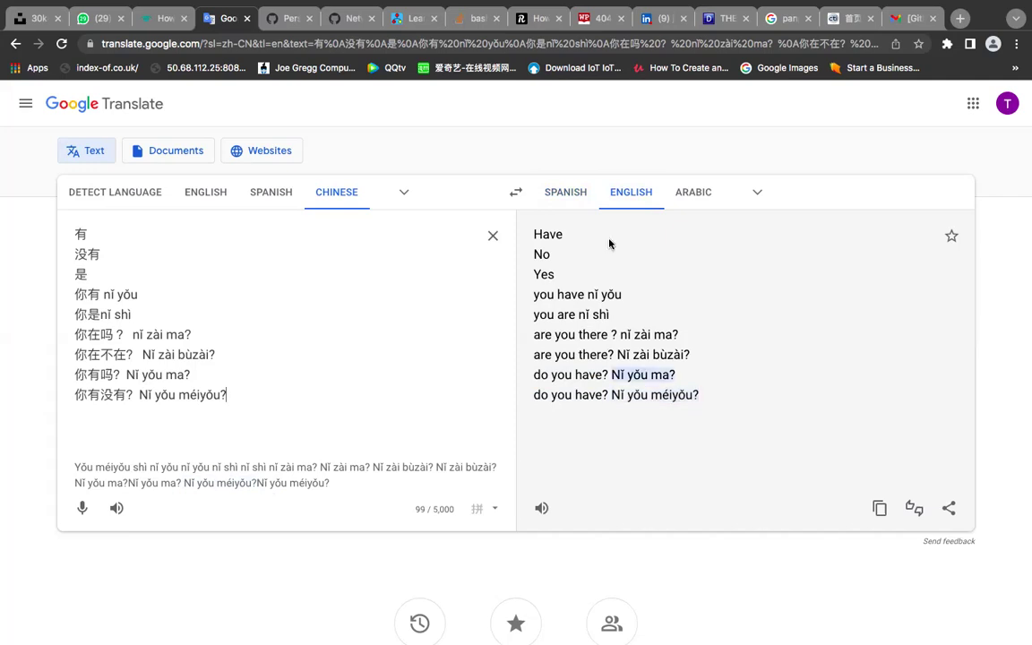
{"action": "mouse_move", "coordinate": [513, 5]}
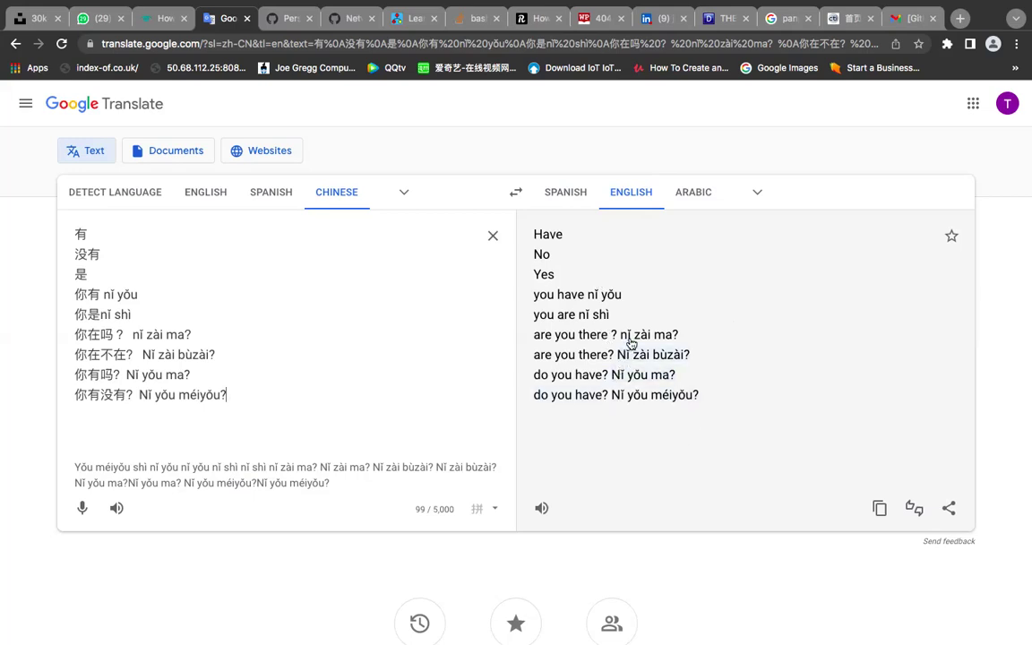
Set the target language to Spanish, highlighting the 你在吗？ translation, and switch to the week4 lesson 1.pptx presentation
{"action": "left_click", "coordinate": [555, 192]}
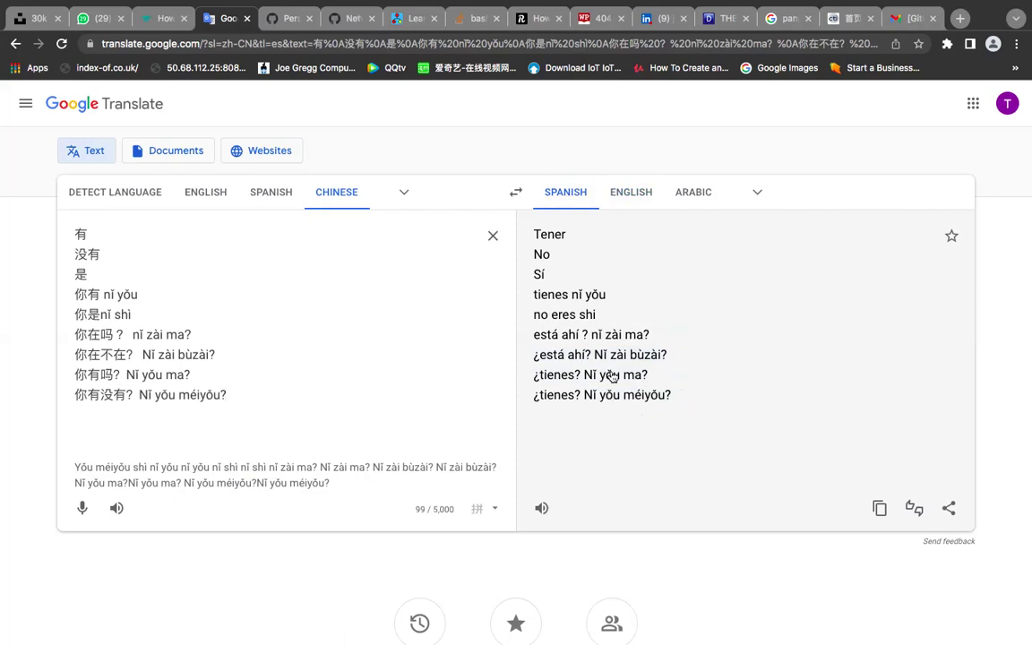
{"action": "left_click_drag", "start_coordinate": [660, 336], "coordinate": [532, 334]}
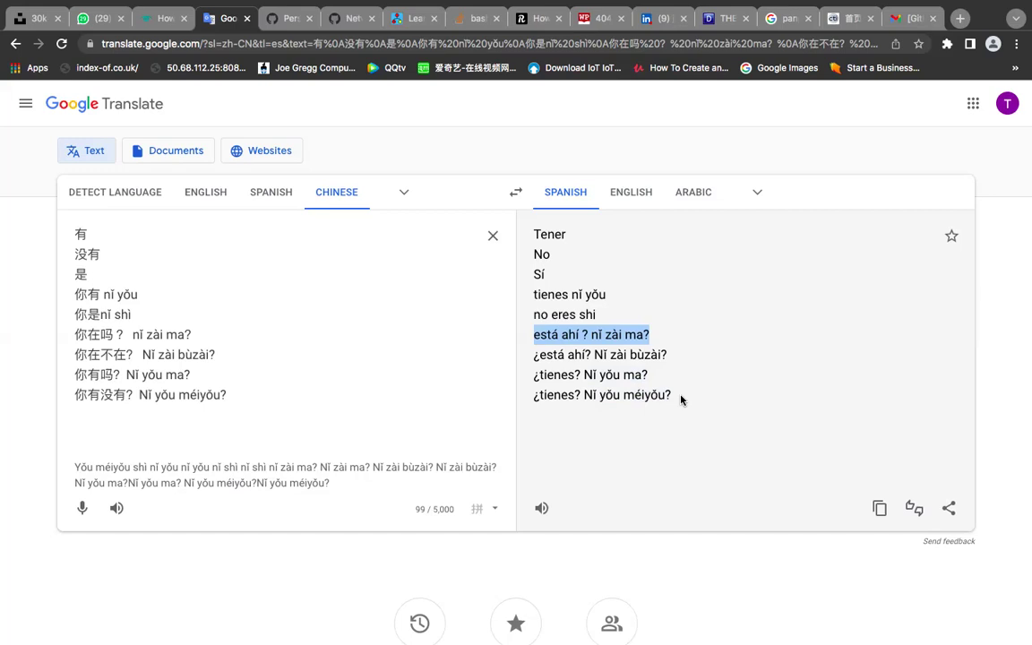
{"action": "mouse_move", "coordinate": [543, 24]}
{"action": "key", "text": "super+Tab"}
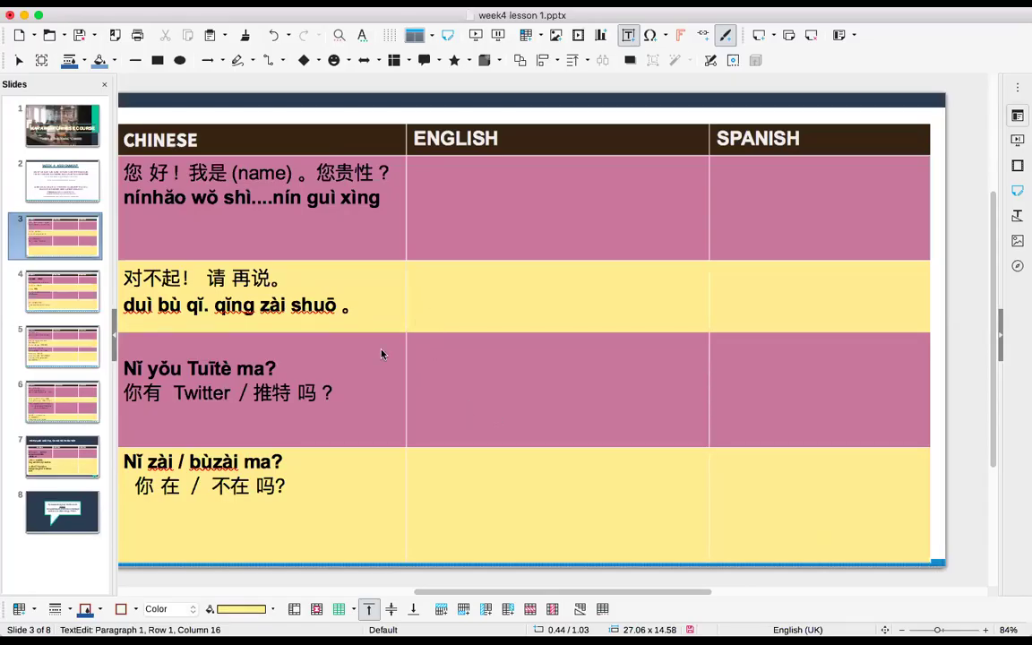
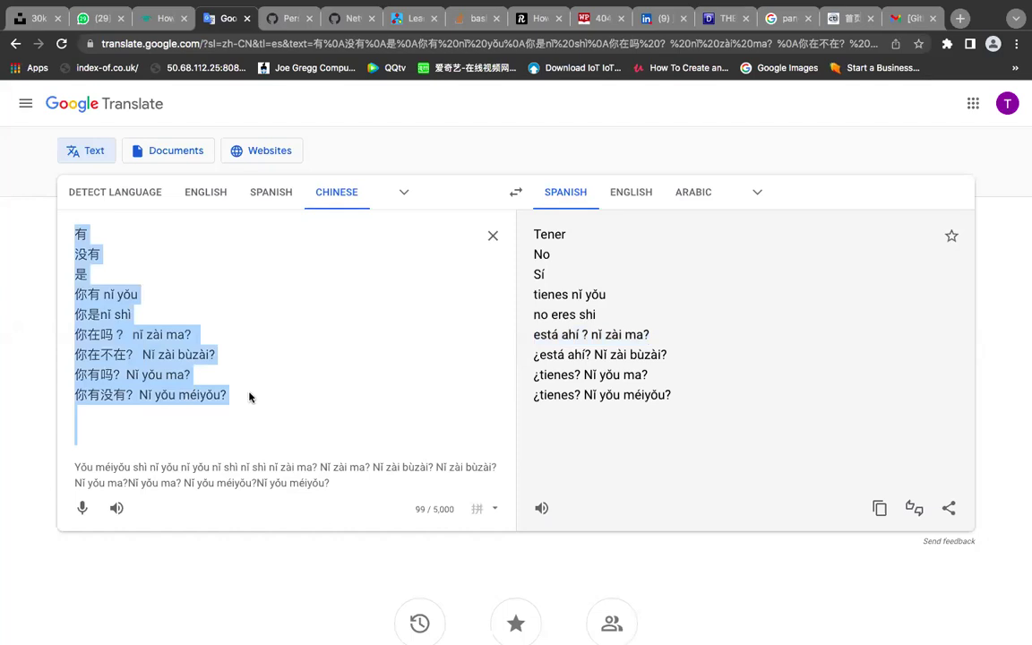
Clear the whole phrase list from the Google Translate source text and enter the character 这 followed by a new line
{"action": "key", "text": "BackSpace"}
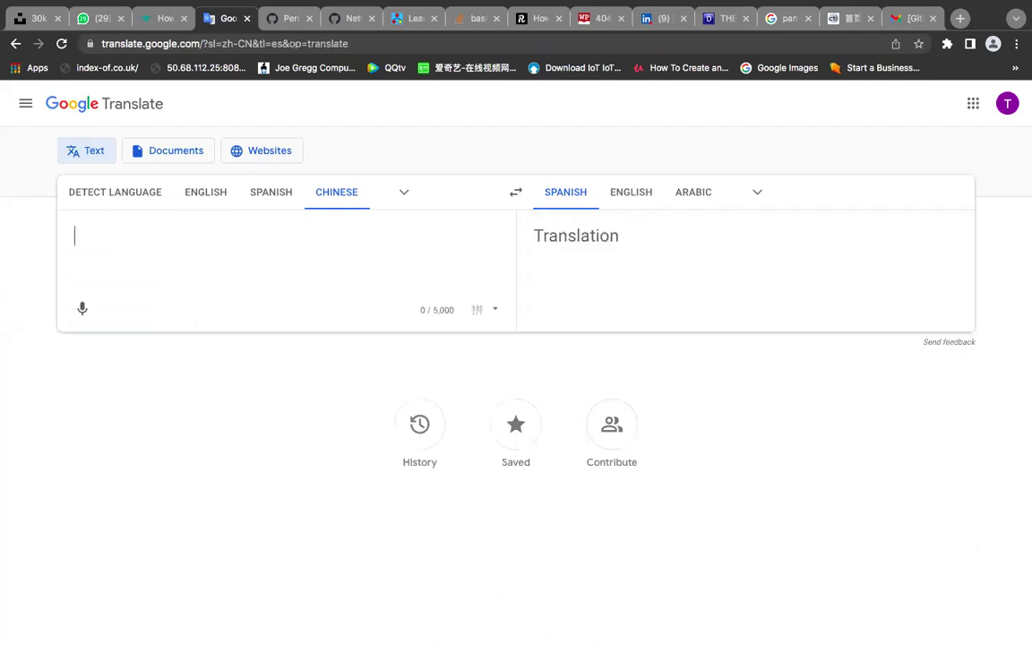
{"action": "type", "text": "wo"}
{"action": "key", "text": "BackSpace"}
{"action": "key", "text": "BackSpace"}
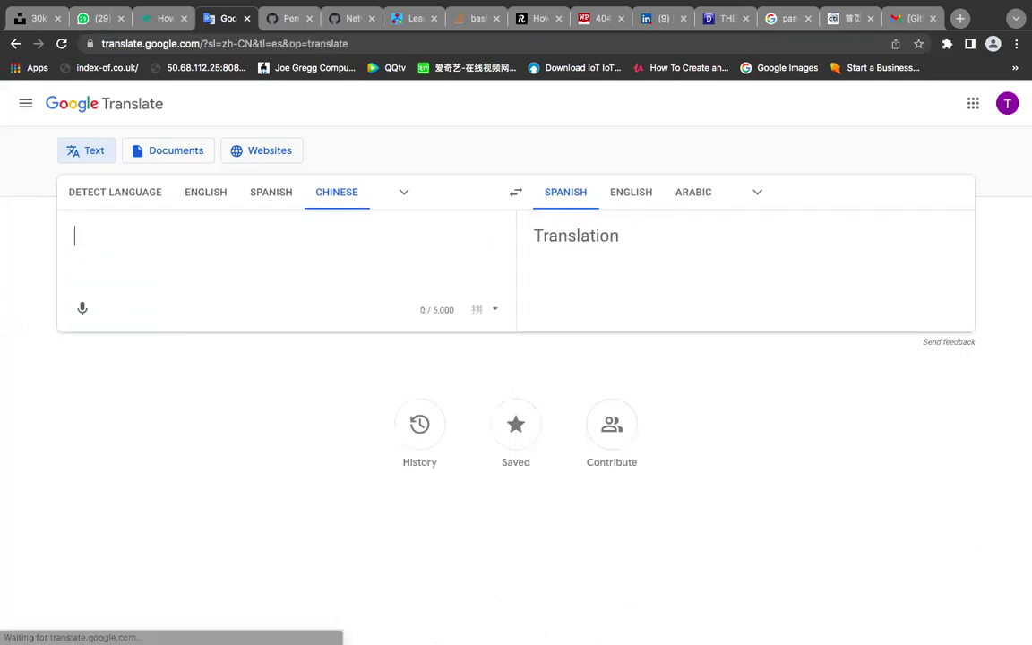
{"action": "type", "text": "zhe"}
{"action": "key", "text": "space"}
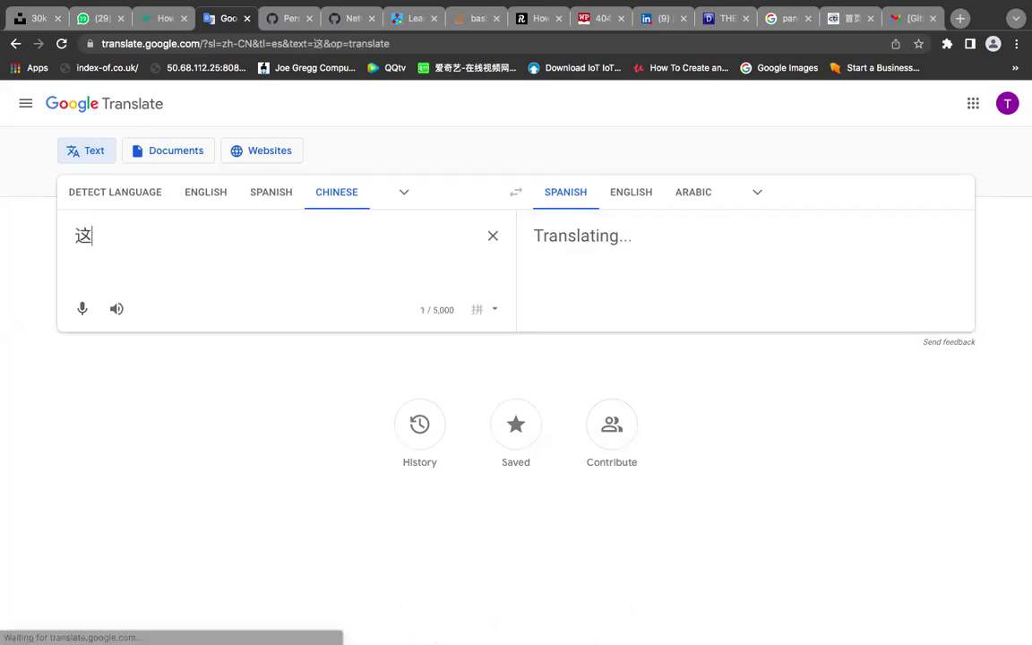
{"action": "key", "text": "Return"}
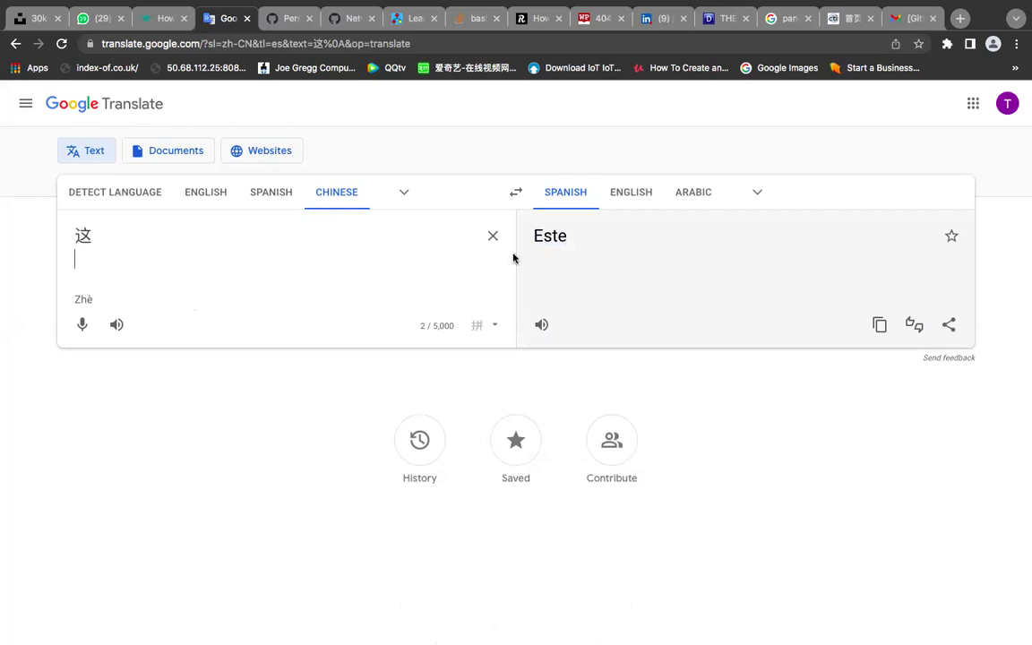
Add the English gloss "this/ here" after 这 on the first line of the source text
{"action": "left_click", "coordinate": [193, 230]}
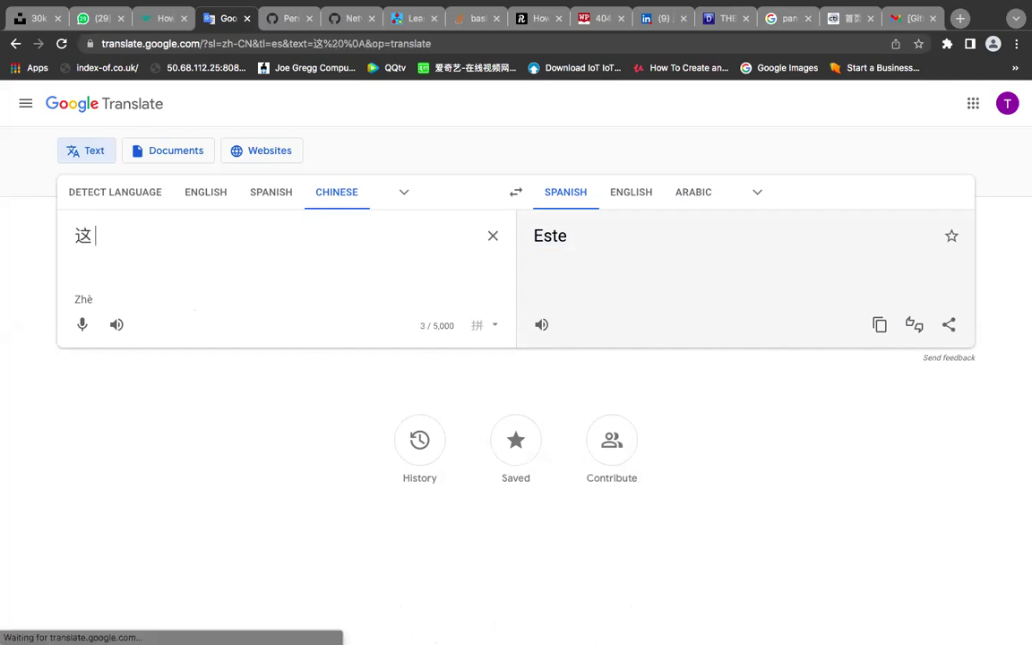
{"action": "type", "text": "this/"}
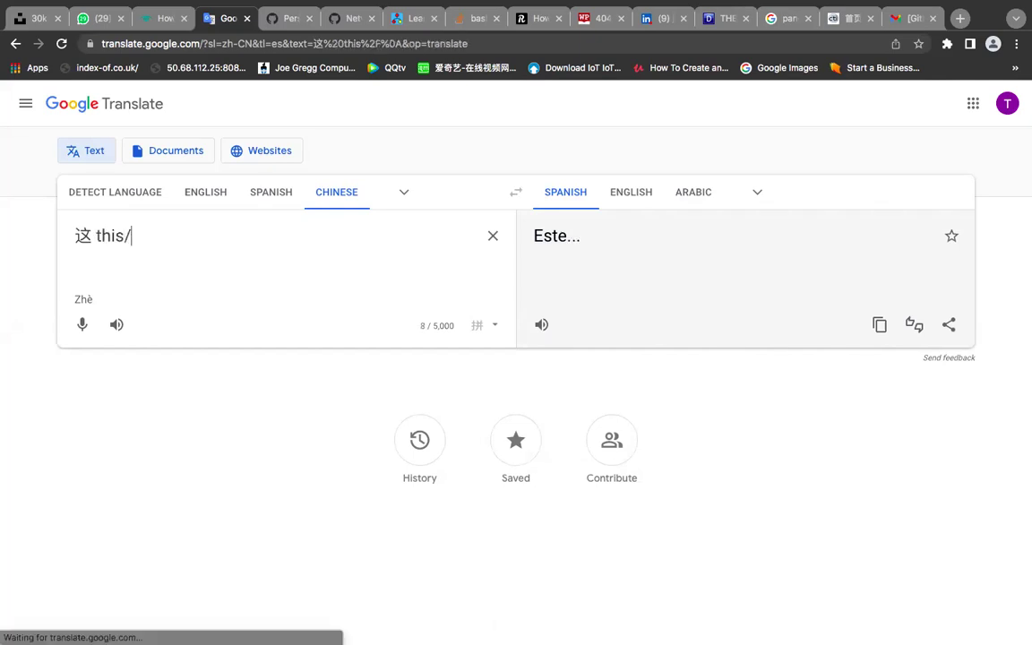
{"action": "type", "text": " he re"}
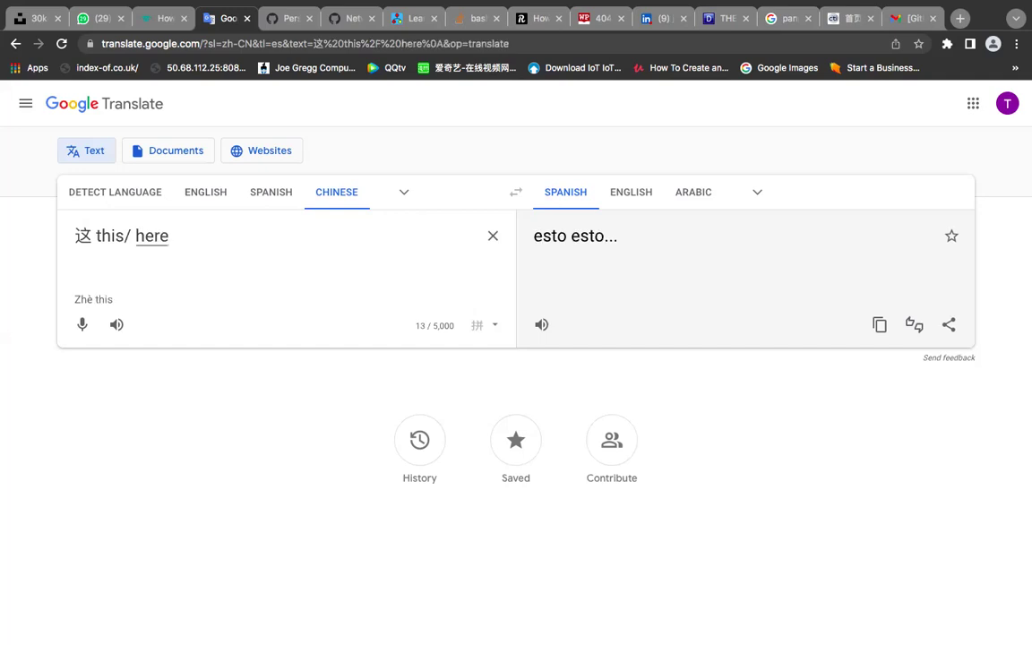
{"action": "key", "text": "Return"}
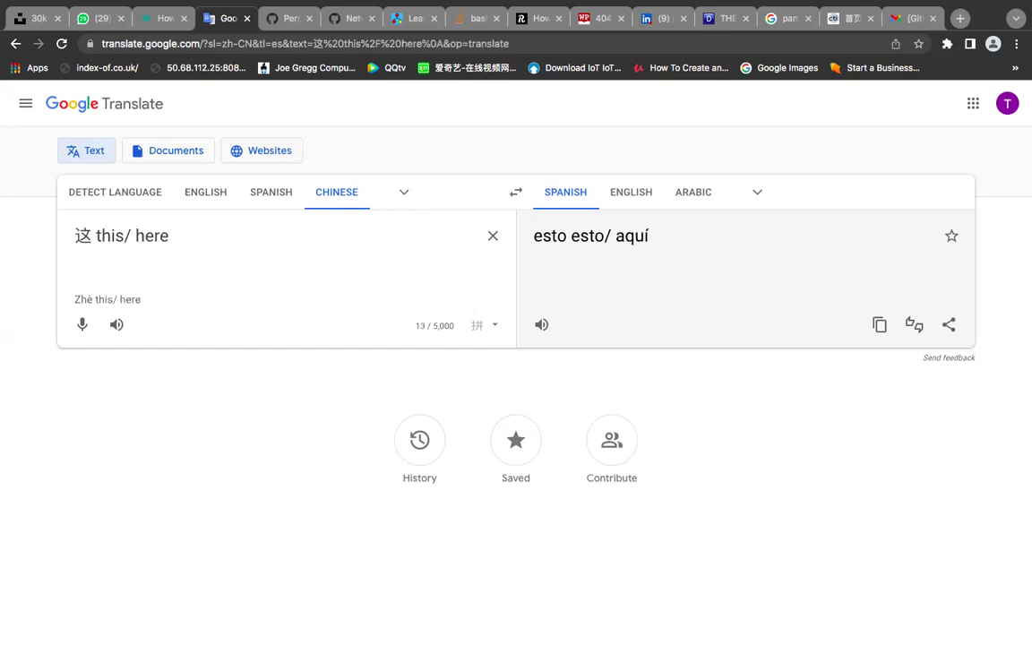
Add the character 是 on its own line below the 这 this/ here line
{"action": "key", "text": "Return"}
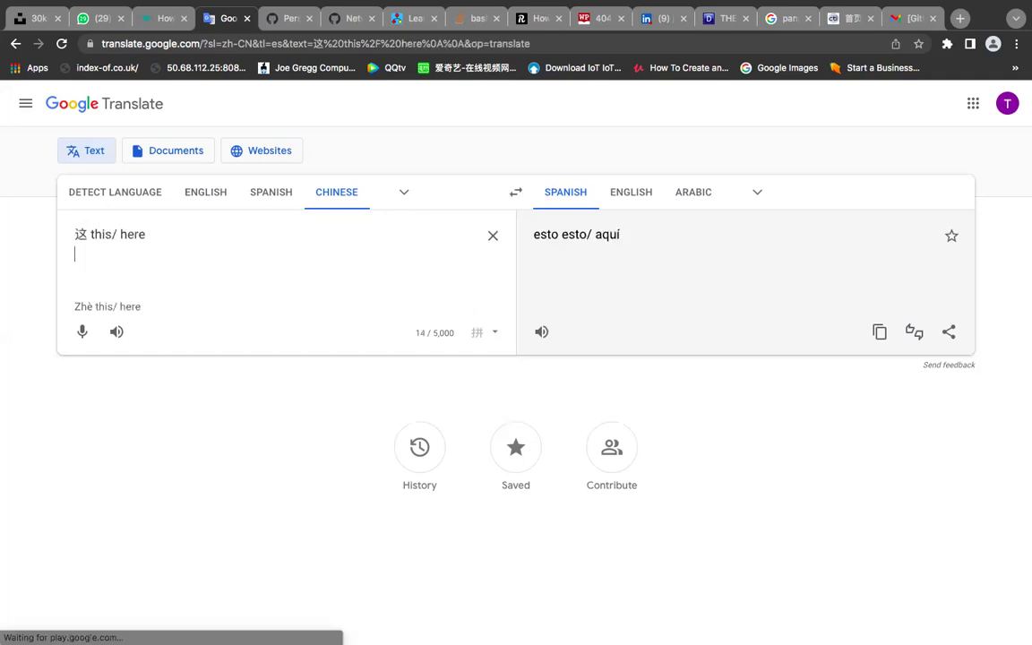
{"action": "type", "text": "sh"}
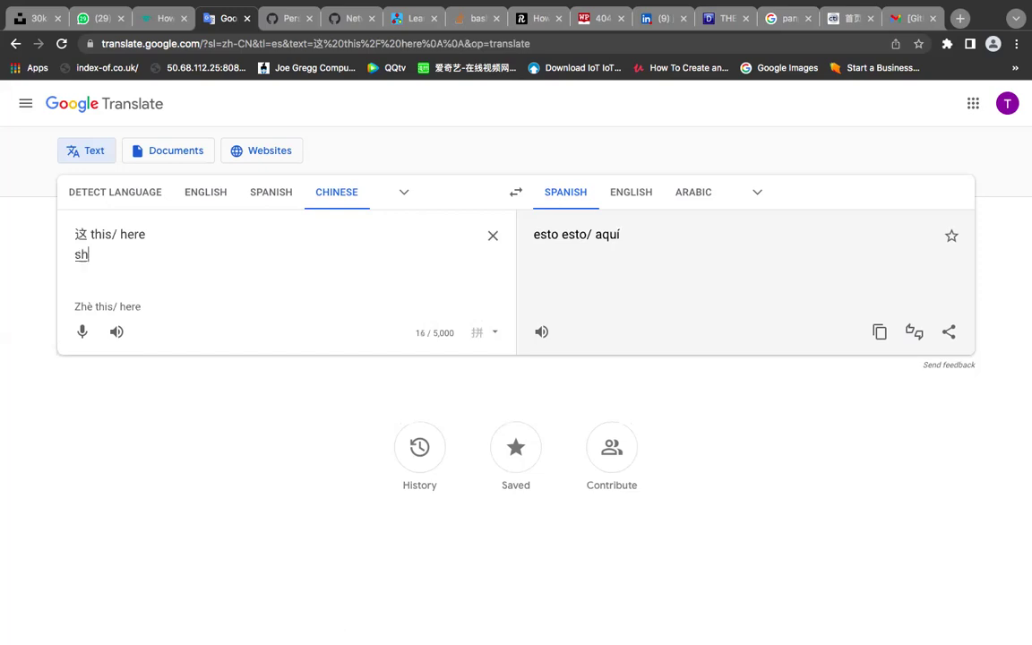
{"action": "type", "text": "i"}
{"action": "key", "text": "space"}
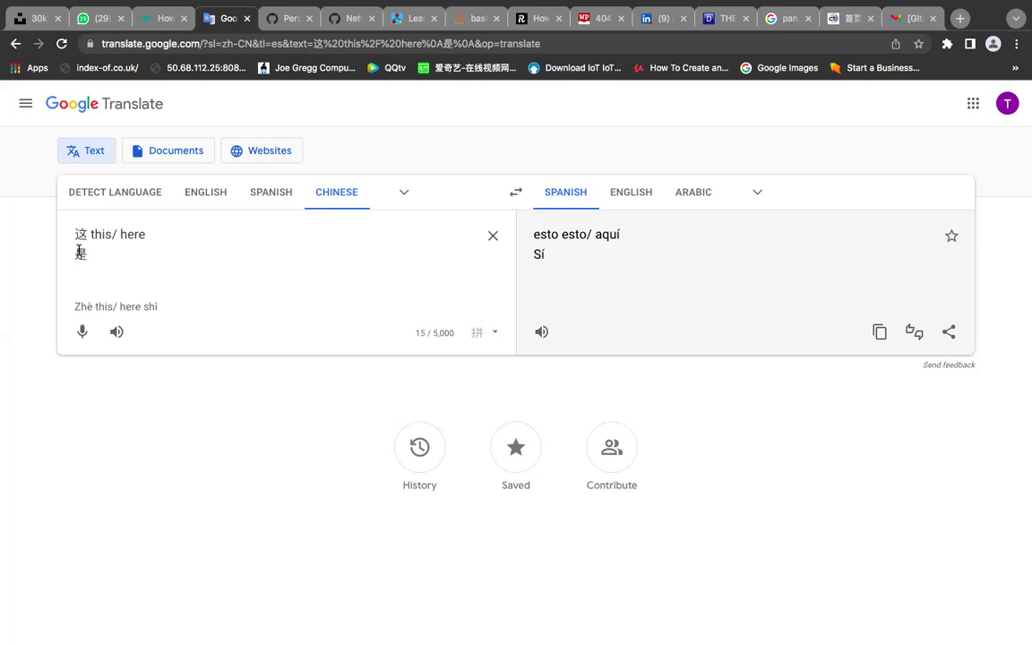
Add 我们 on a new line below 是 and highlight the word
{"action": "key", "text": "Return"}
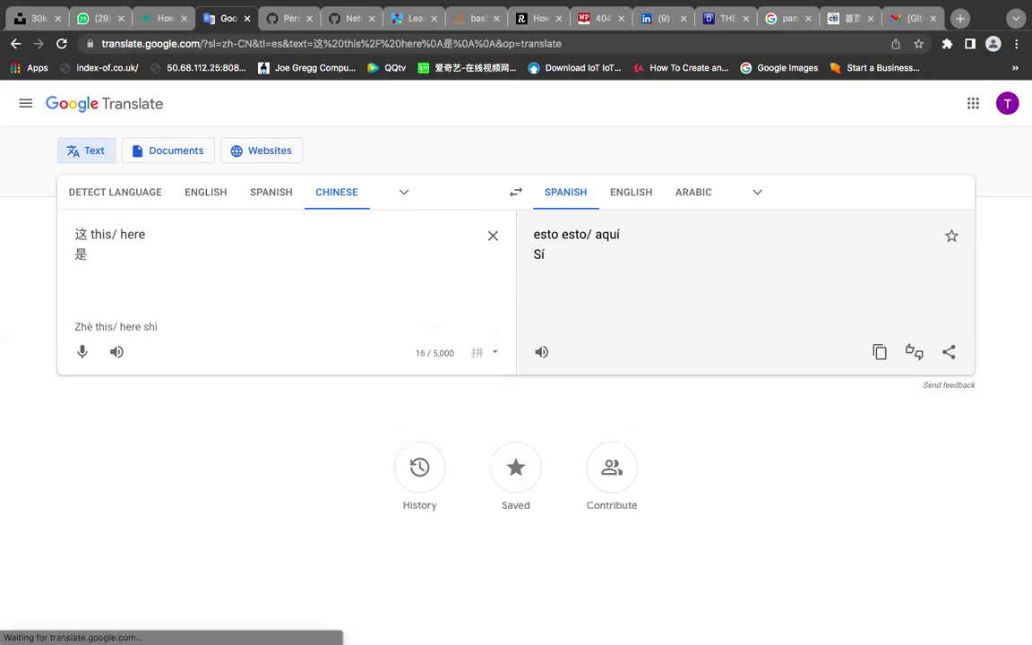
{"action": "type", "text": "wo men"}
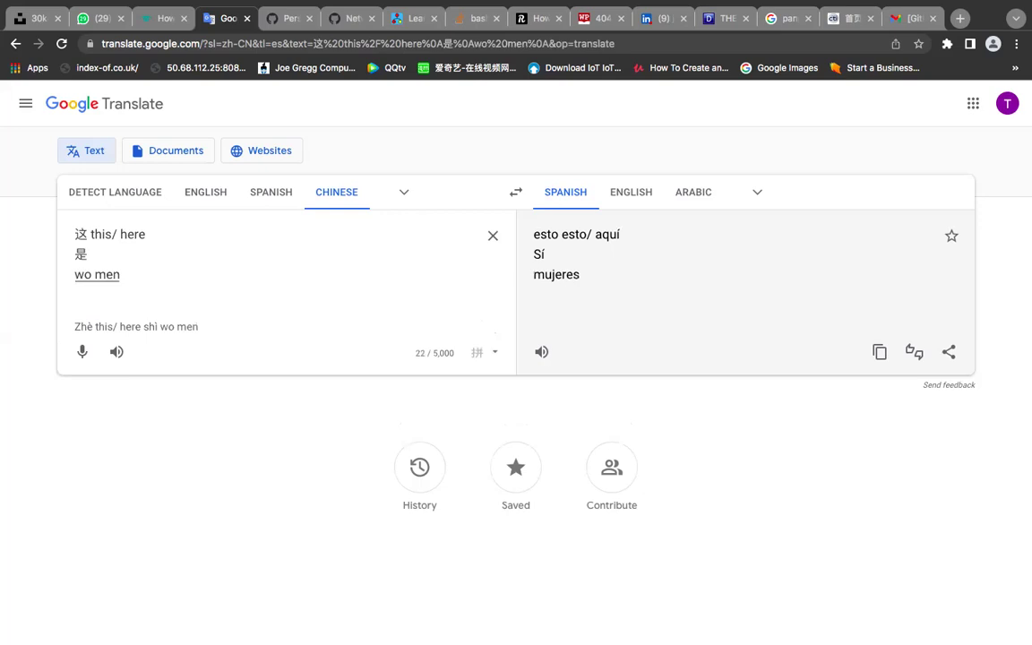
{"action": "key", "text": "space"}
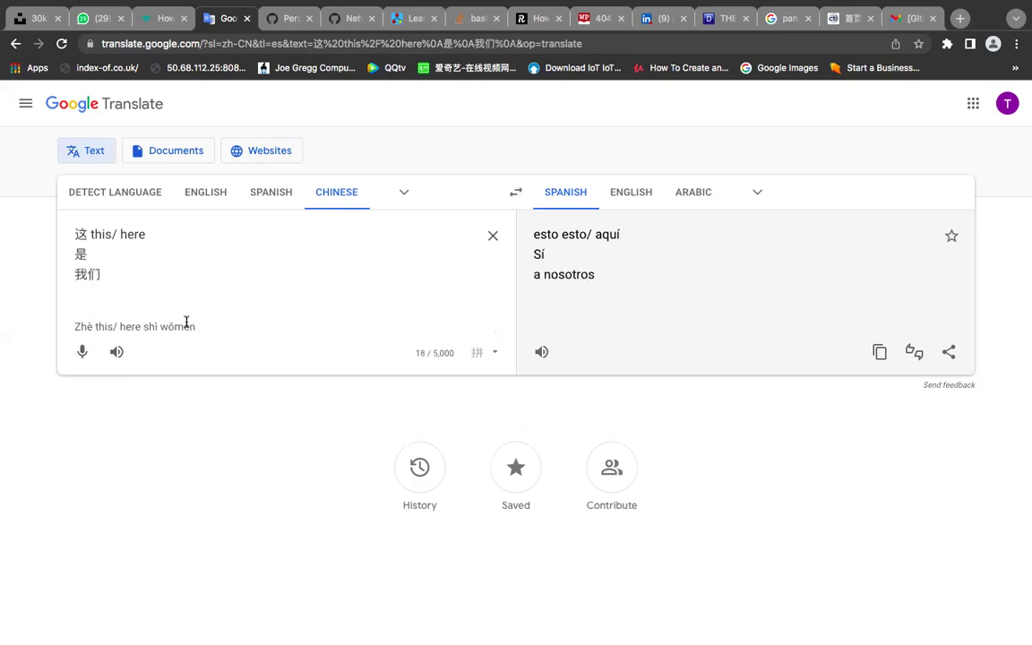
{"action": "left_click_drag", "start_coordinate": [109, 276], "coordinate": [60, 281]}
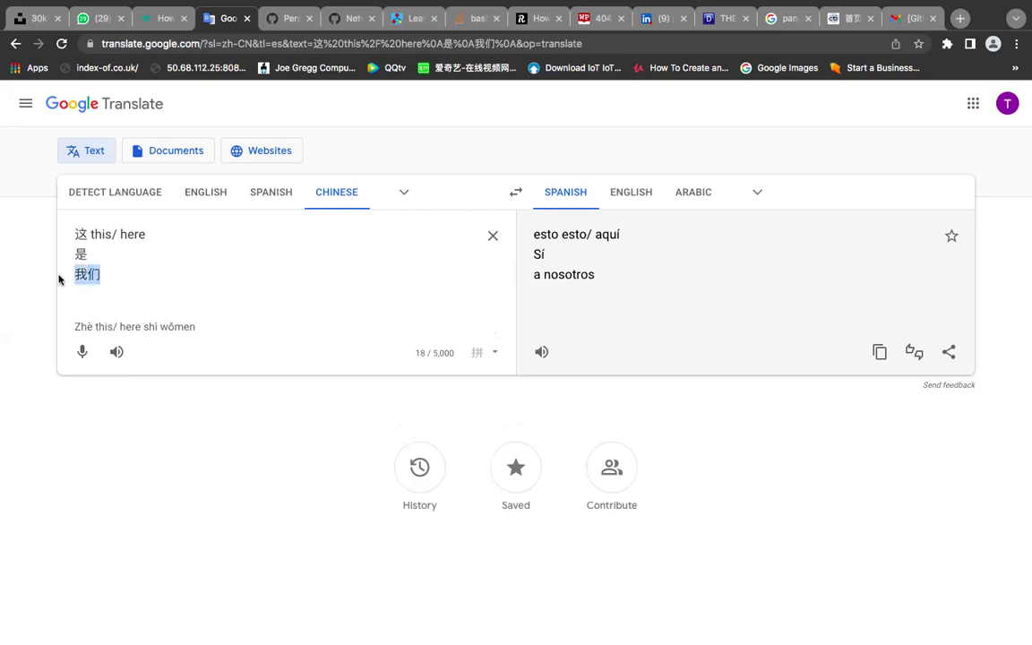
{"action": "left_click", "coordinate": [115, 277]}
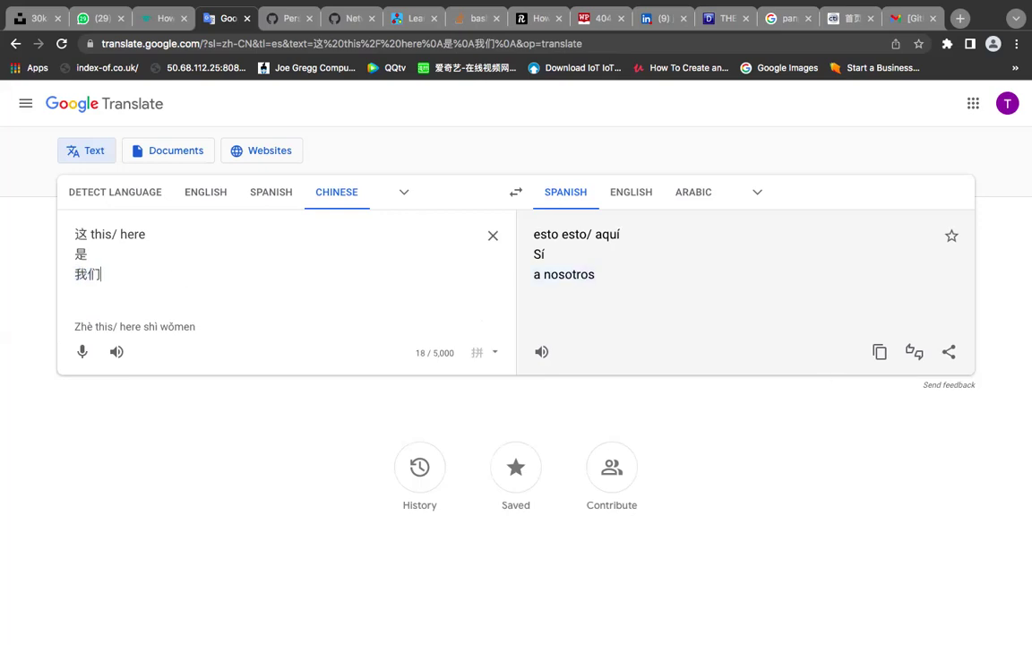
Complete the third line as 我们 的。。。 and highlight the pinyin wǒmen de in the romanization
{"action": "type", "text": "de"}
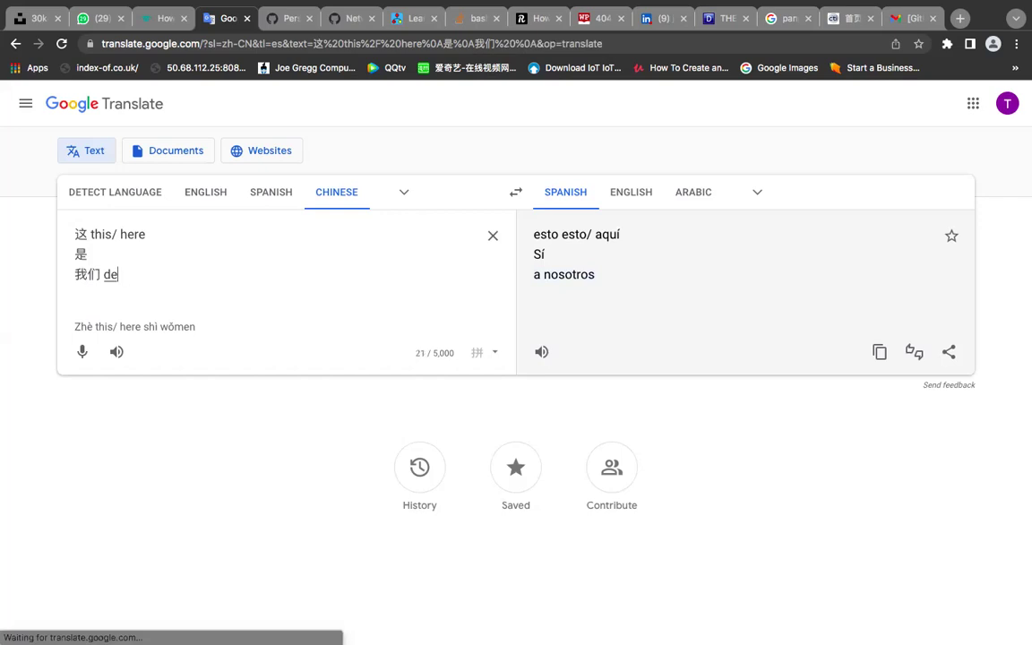
{"action": "key", "text": "space"}
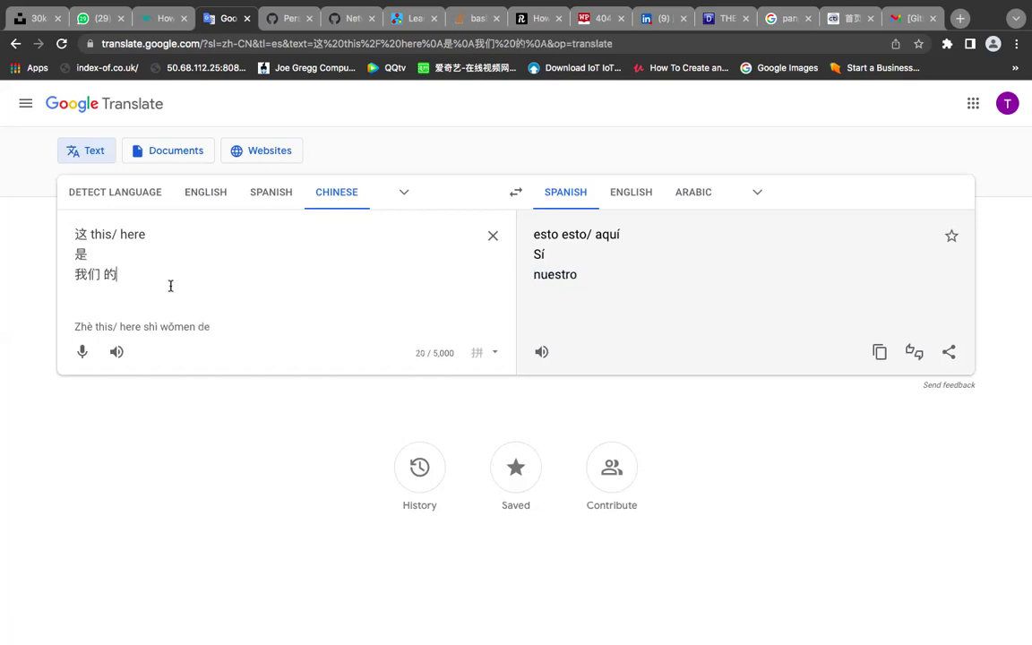
{"action": "left_click", "coordinate": [104, 276]}
{"action": "left_click_drag", "start_coordinate": [162, 329], "coordinate": [210, 328]}
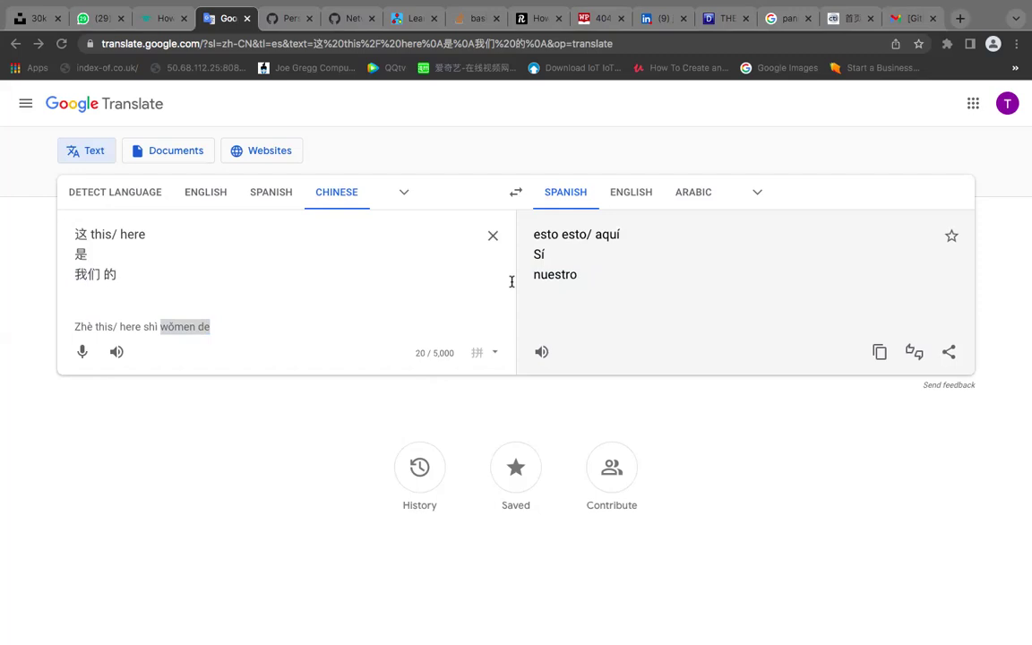
{"action": "key", "text": "super+Tab"}
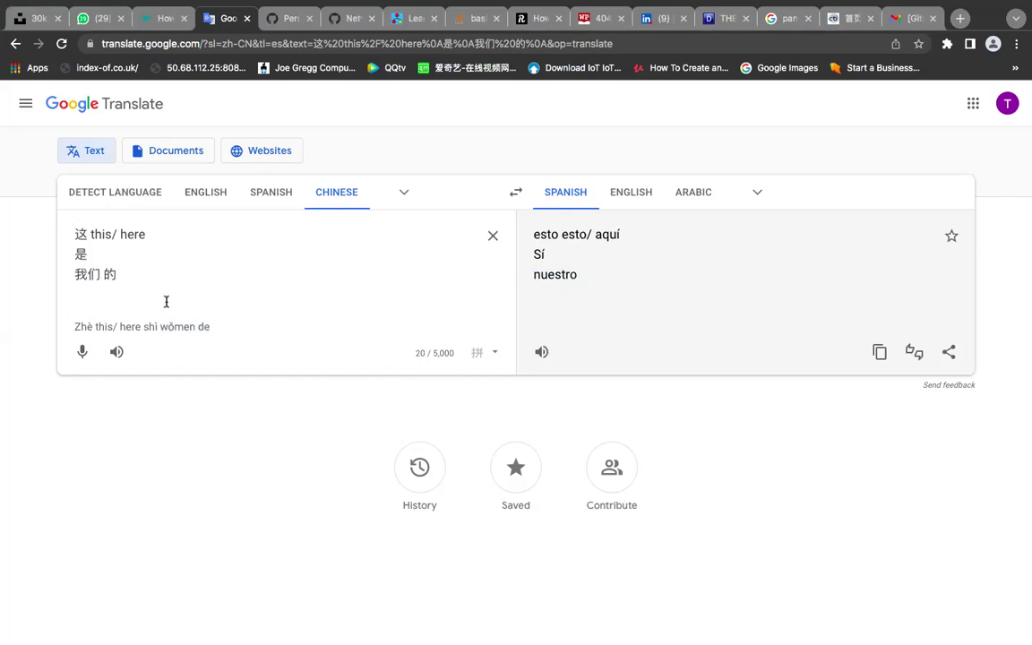
{"action": "type", "text": "。。。"}
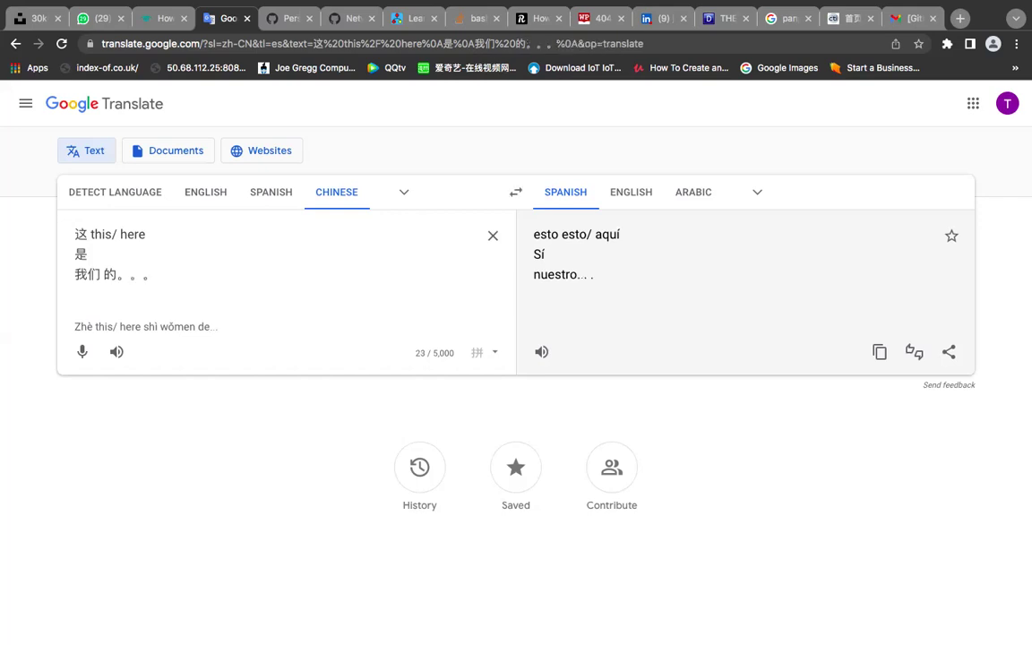
Add the phrase 这是我们的 on a new line below the 我们 的。。。 line
{"action": "key", "text": "Return"}
{"action": "type", "text": "zhe sh"}
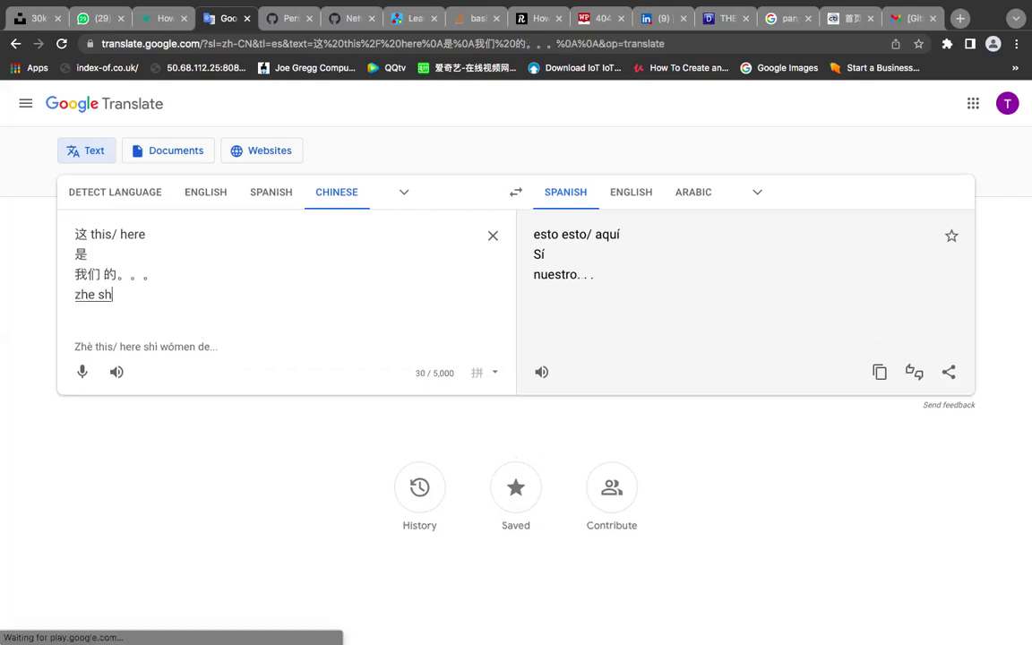
{"action": "key", "text": "space"}
{"action": "type", "text": "wo men de"}
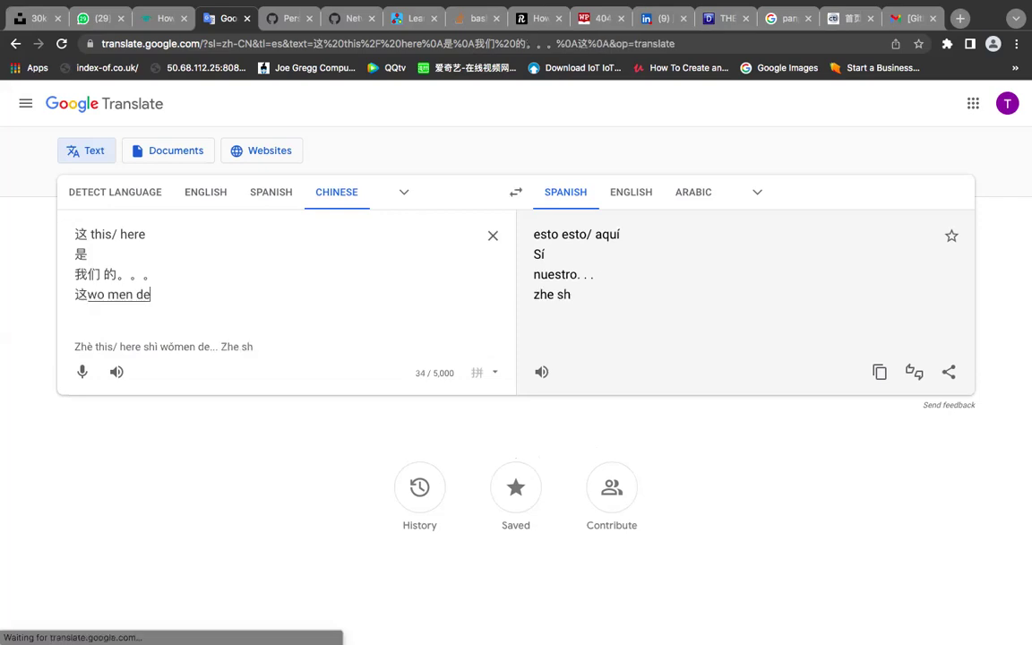
{"action": "key", "text": "space"}
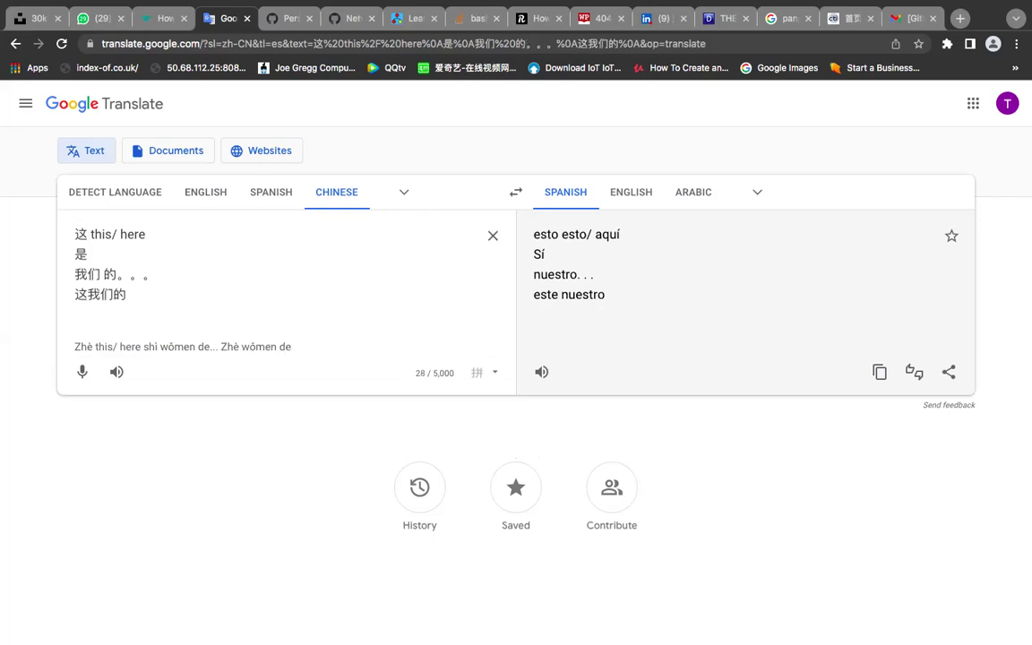
{"action": "type", "text": "shi"}
{"action": "key", "text": "space"}
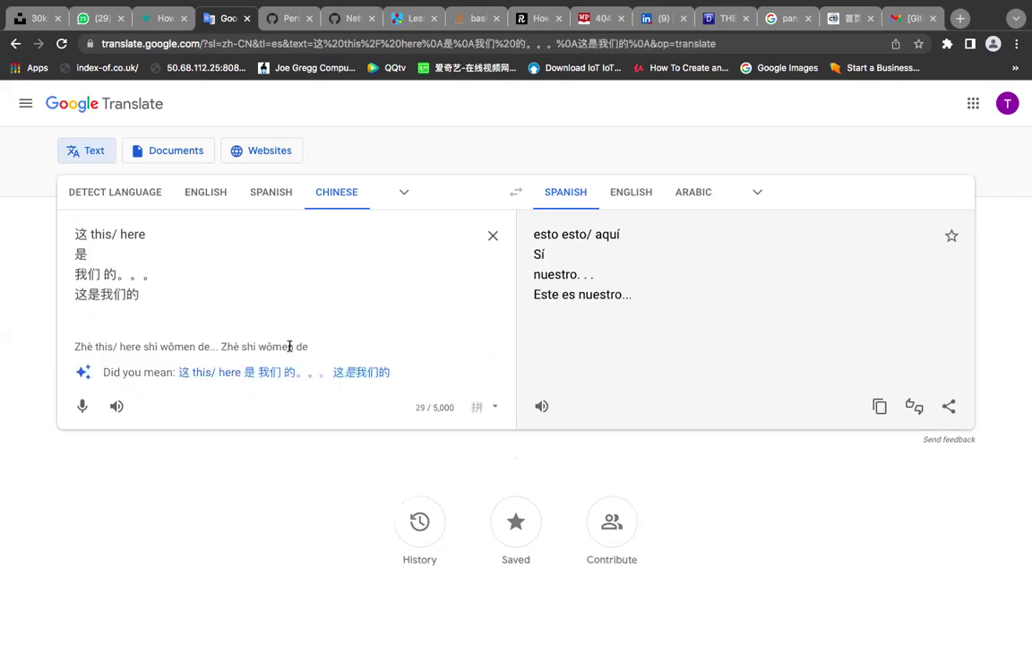
Copy the pinyin Zhè shì wǒmen de from the romanization and paste it after 这是我们的 in the source text
{"action": "left_click_drag", "start_coordinate": [321, 352], "coordinate": [219, 349]}
{"action": "key", "text": "ctrl+c"}
{"action": "left_click", "coordinate": [273, 295]}
{"action": "key", "text": "ctrl+v"}
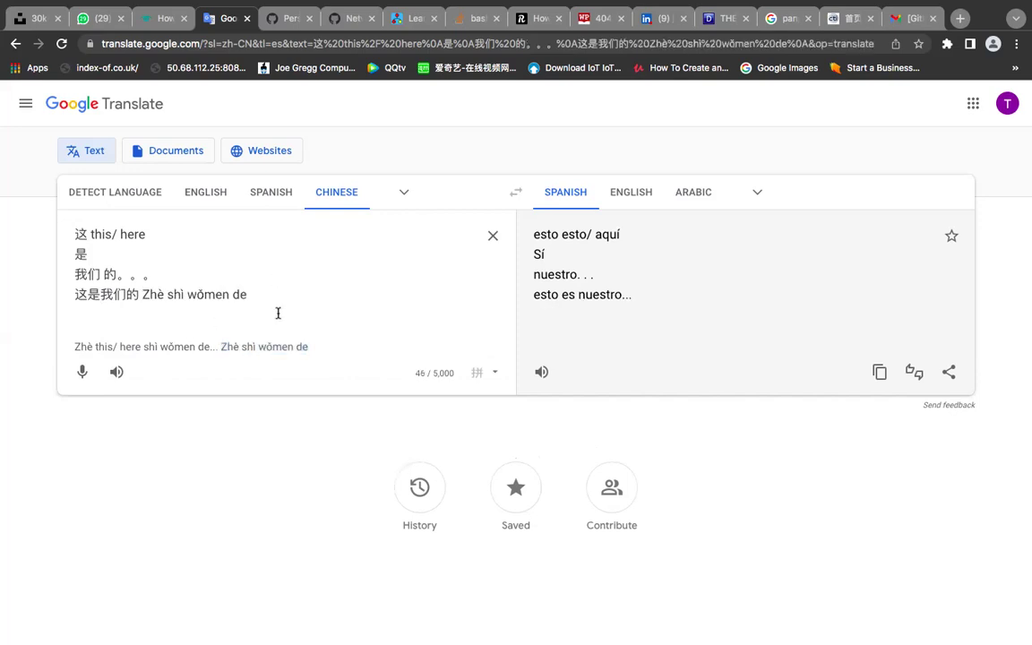
Add the word 网站 on a new line below the 这是我们的 line
{"action": "key", "text": "Return"}
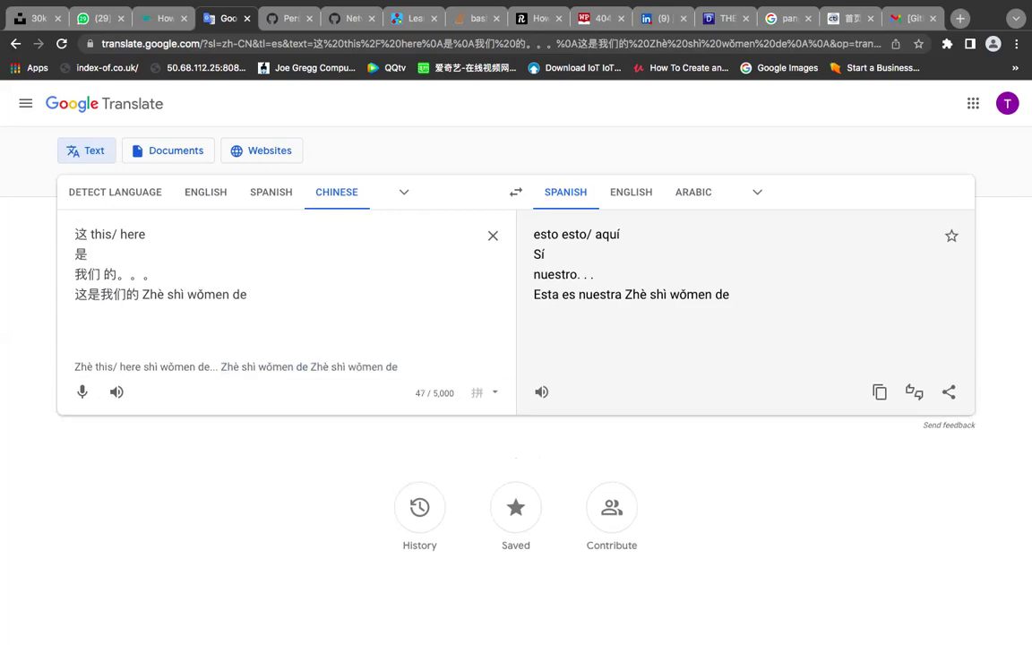
{"action": "type", "text": "wang zhan"}
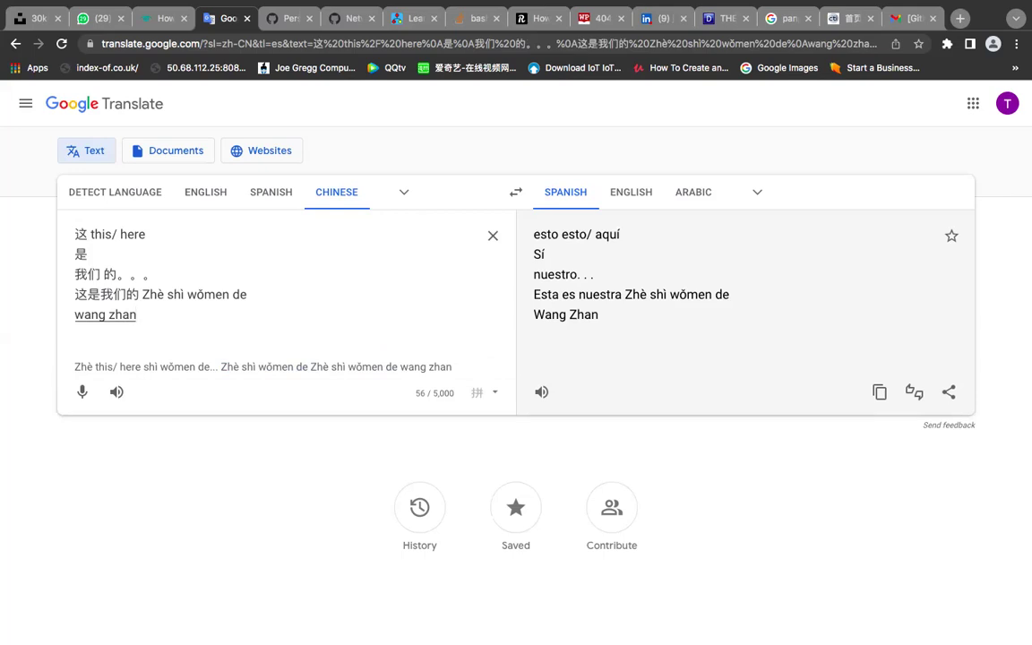
{"action": "key", "text": "space"}
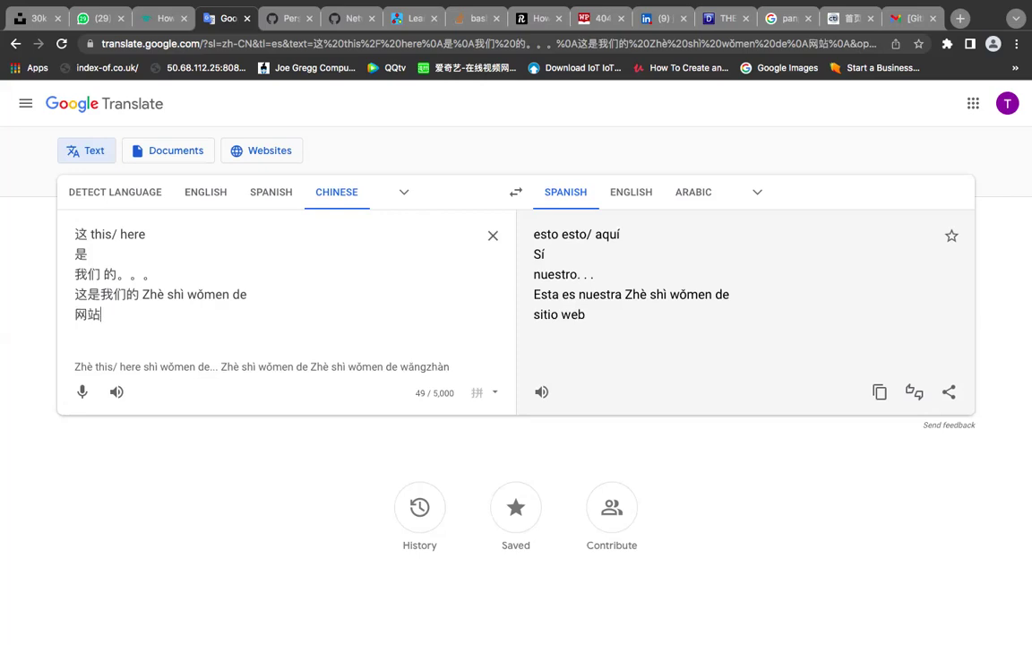
Copy the pinyin wǎngzhàn from the romanization and paste it after 网站 in the source text
{"action": "left_click_drag", "start_coordinate": [450, 367], "coordinate": [402, 368]}
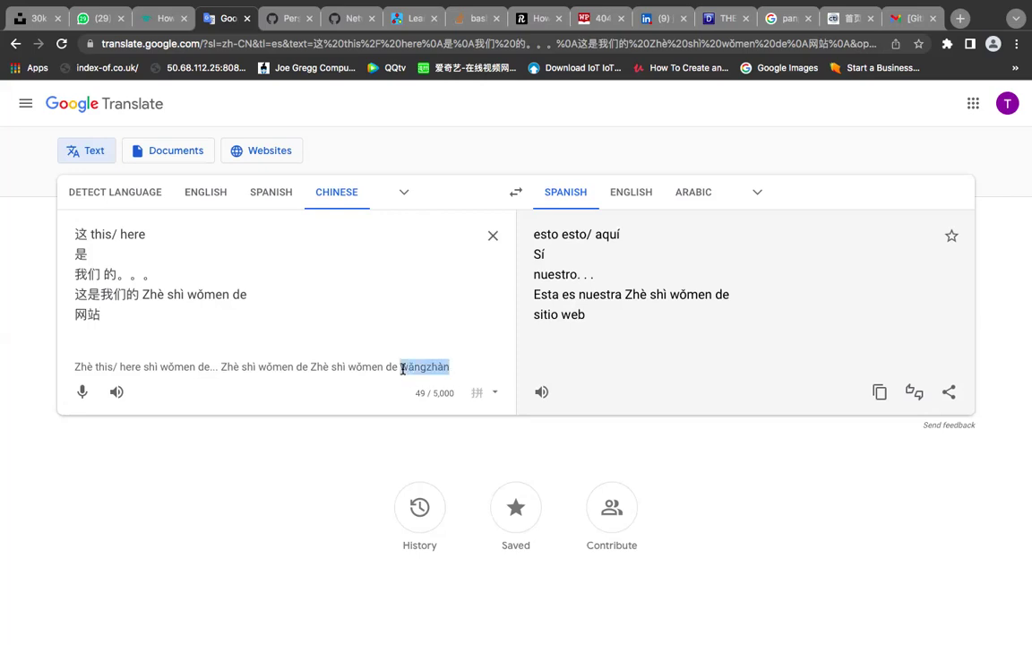
{"action": "left_click", "coordinate": [196, 315]}
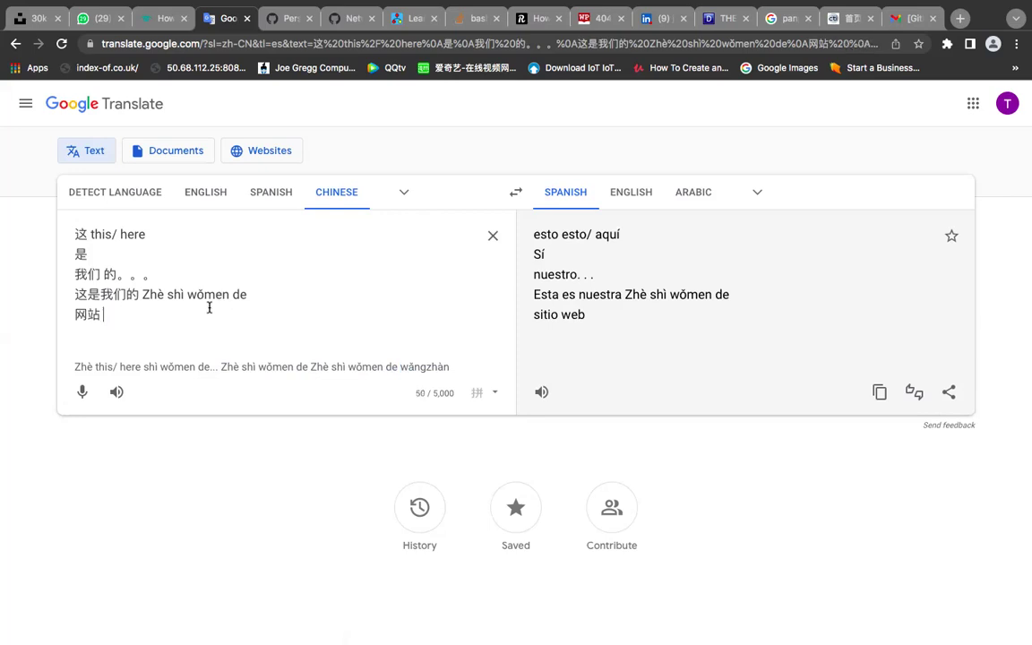
{"action": "key", "text": "super+v"}
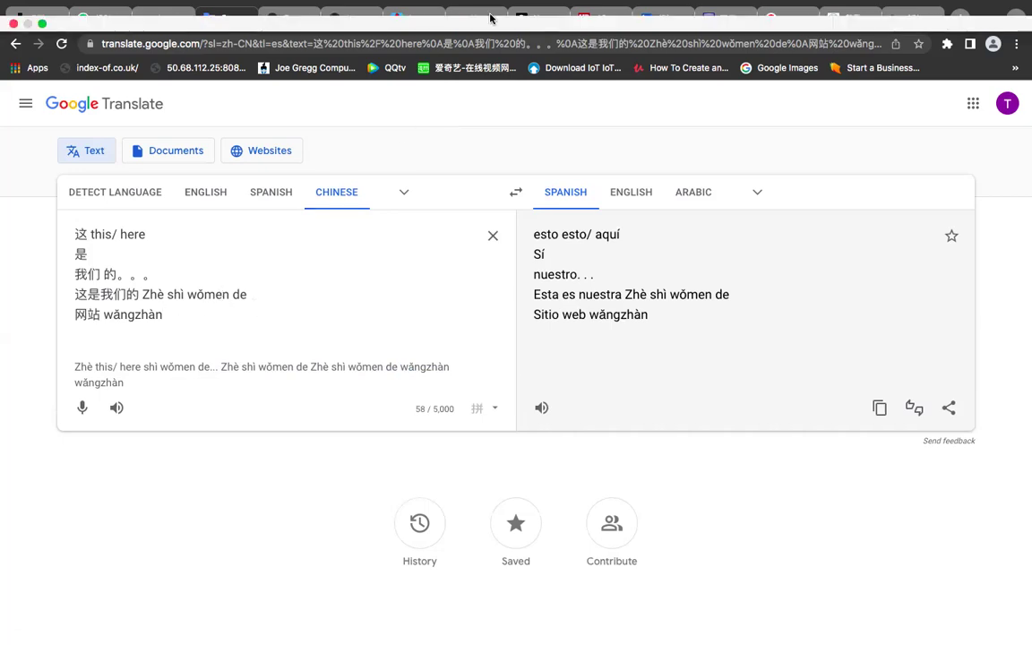
Switch from Google Translate to the week4 lesson 1.pptx presentation, showing the slide with the Chinese, English and Spanish phrase table
{"action": "mouse_move", "coordinate": [491, 27]}
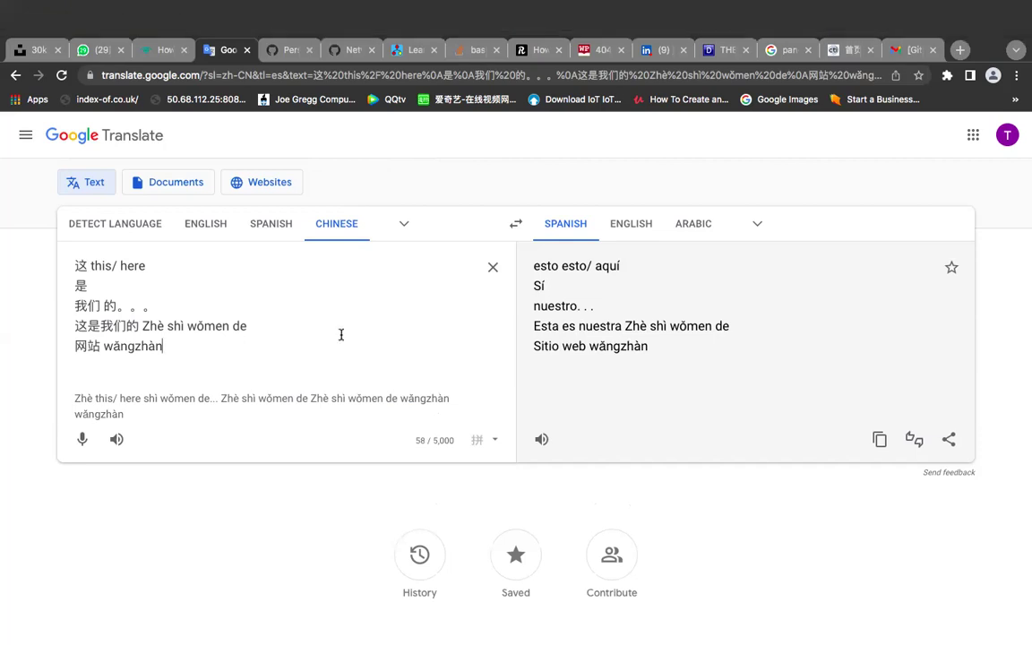
{"action": "key", "text": "super+a"}
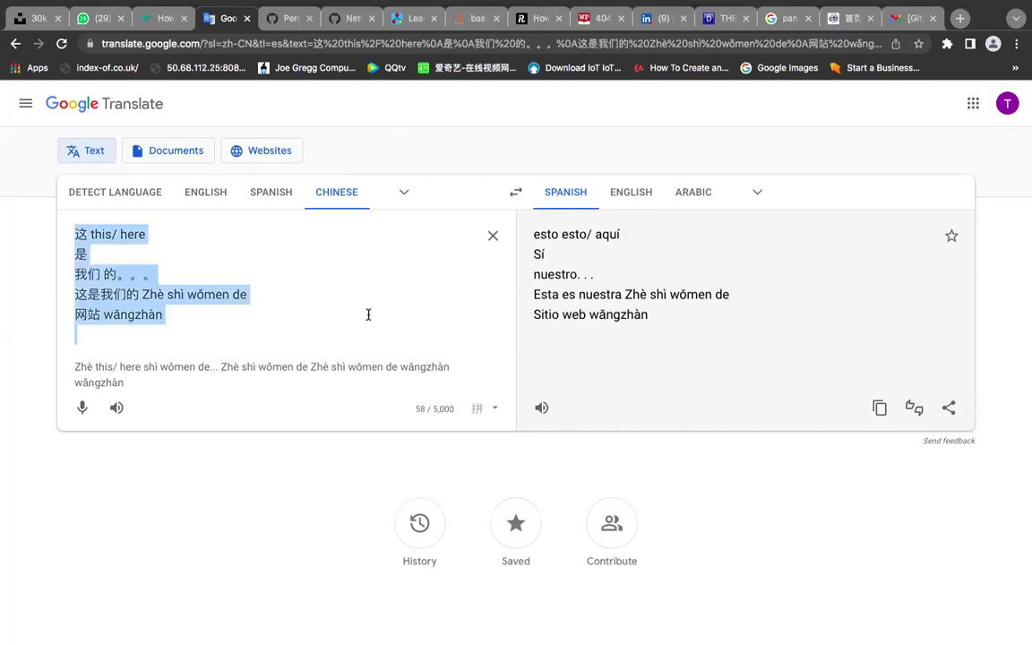
{"action": "key", "text": "ctrl+Left"}
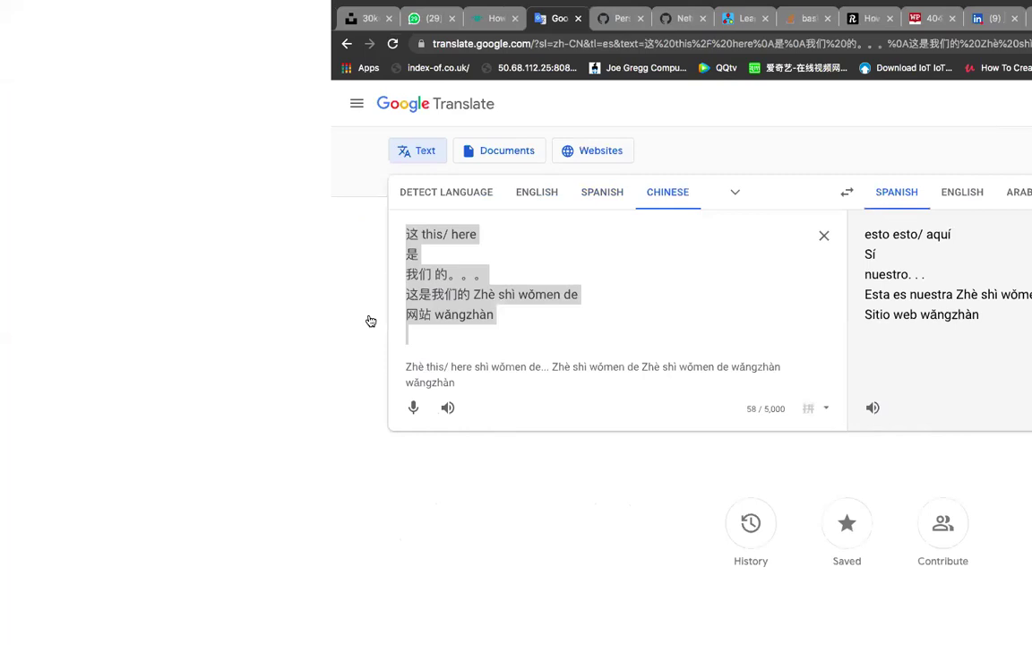
{"action": "key", "text": "ctrl+Right"}
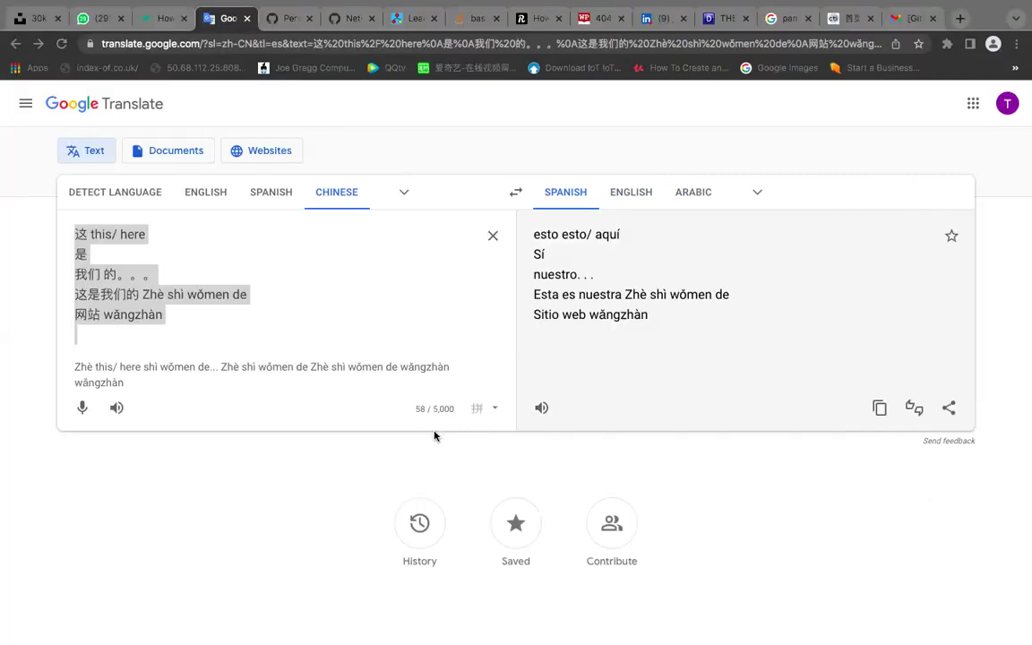
{"action": "left_click", "coordinate": [573, 421]}
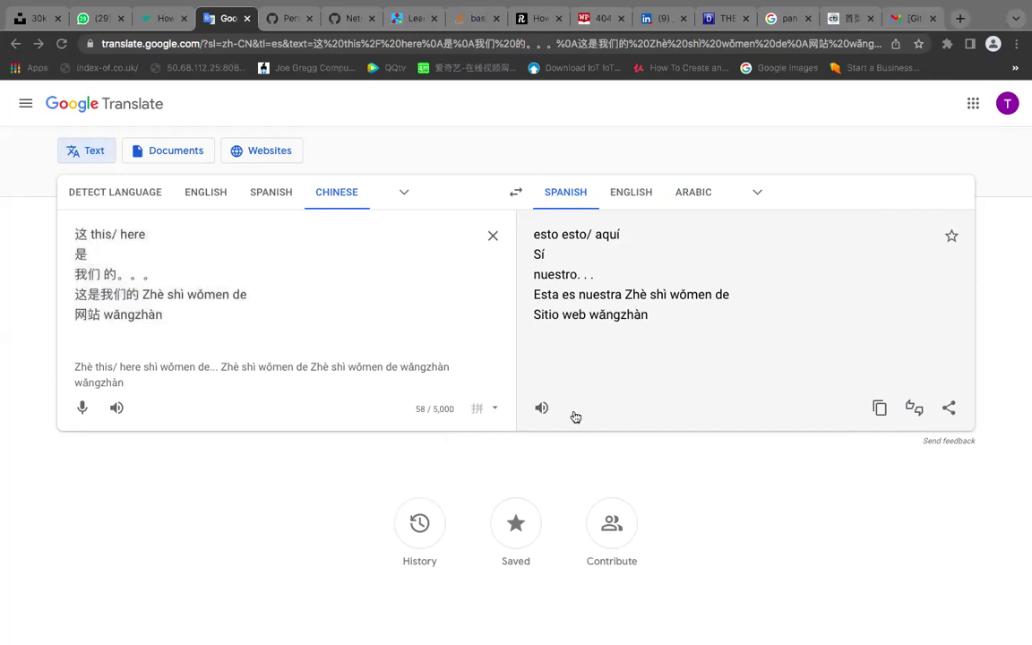
{"action": "key", "text": "ctrl+Right"}
{"action": "key", "text": "super+Tab"}
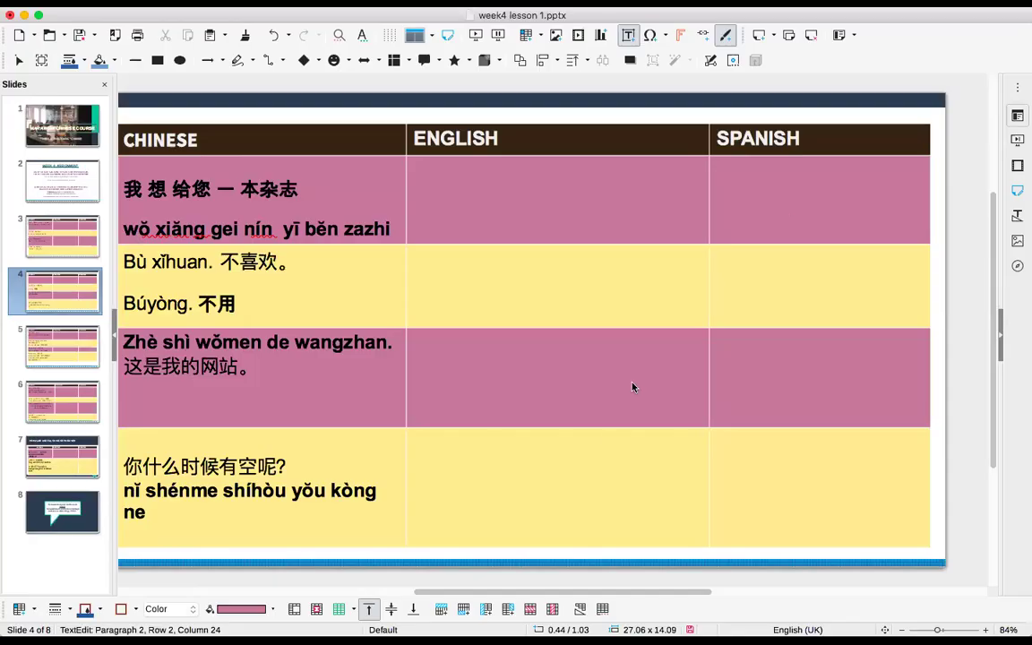